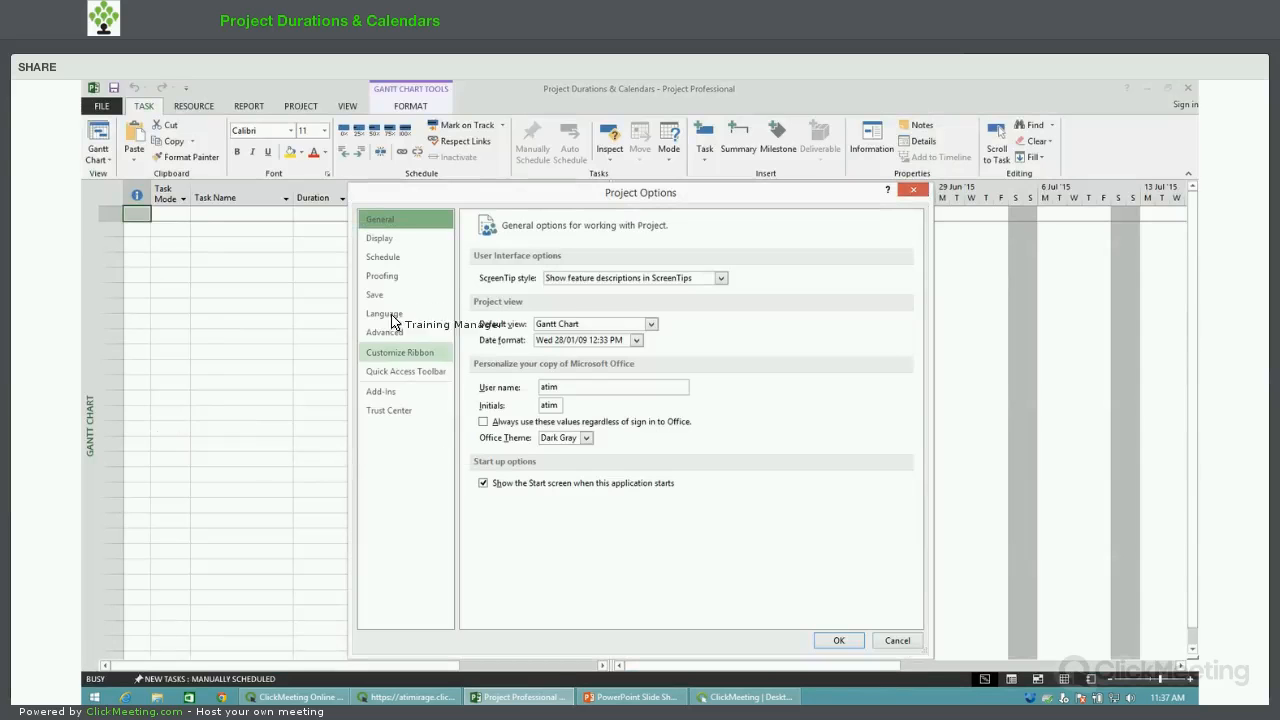
In the project's schedule options, set the default start time to 6:00 AM and the default end time to 6:00 PM.
{"action": "left_click", "coordinate": [395, 262]}
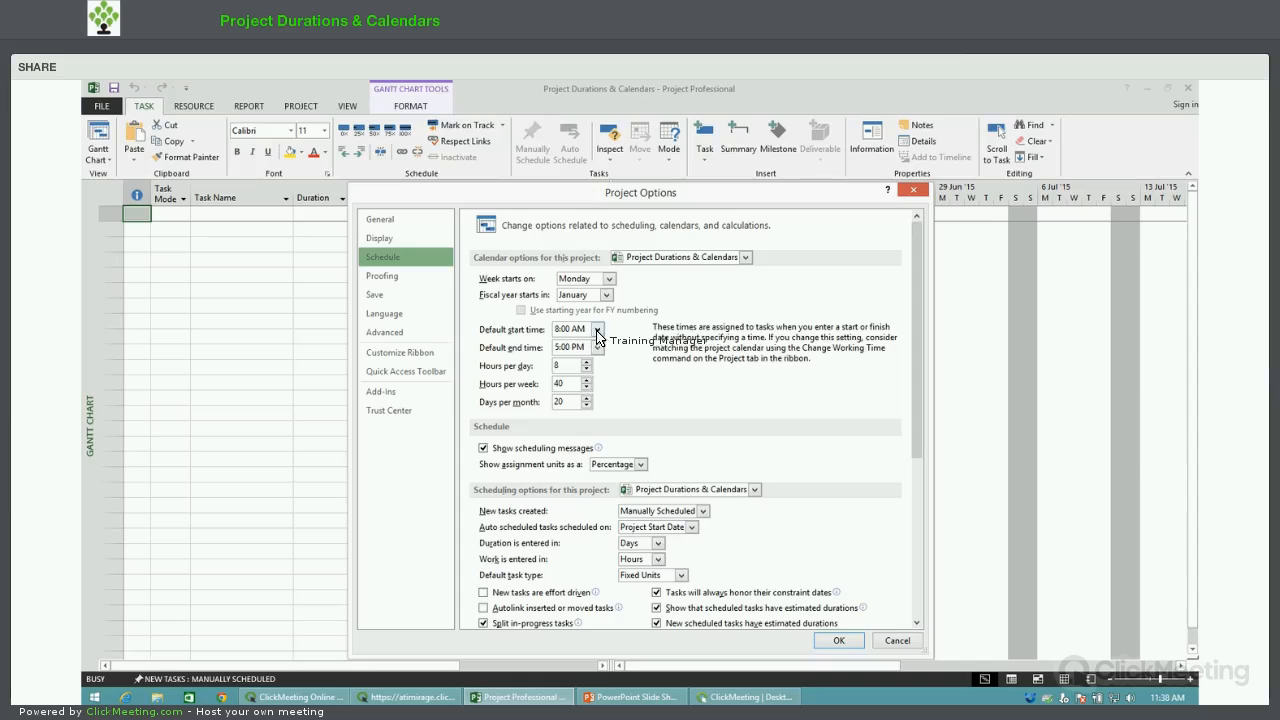
{"action": "left_click", "coordinate": [597, 331]}
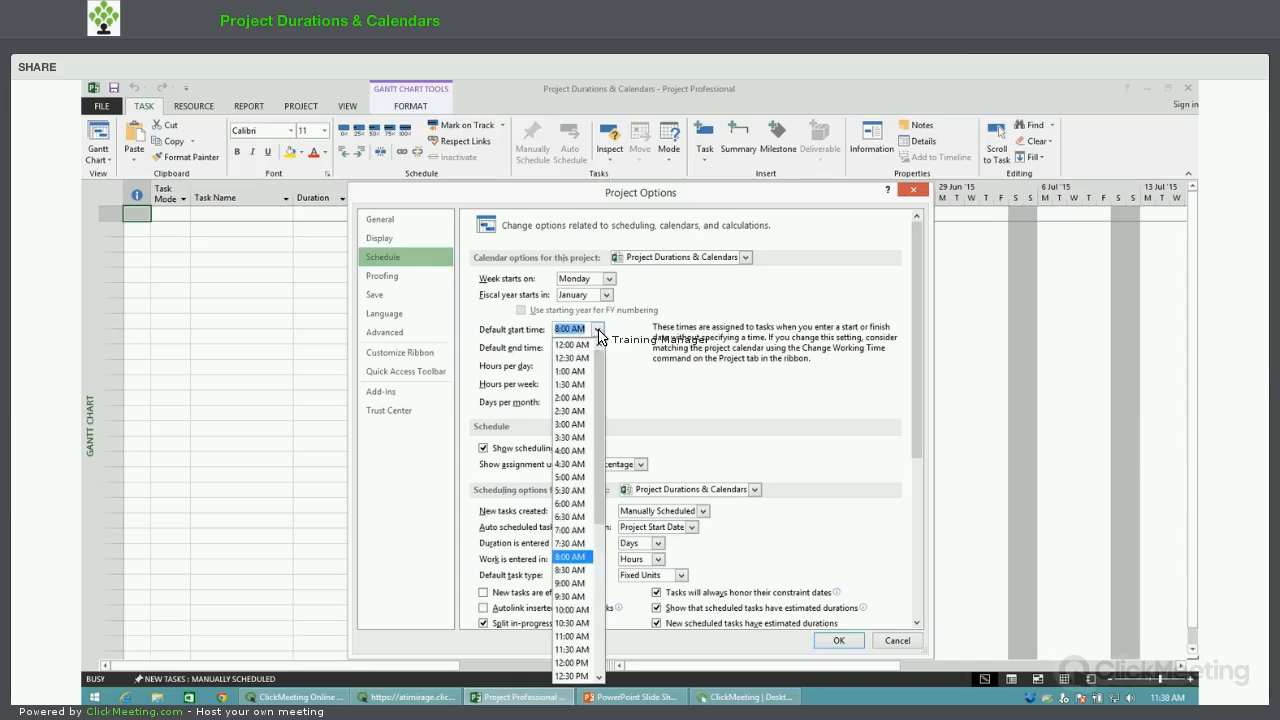
{"action": "left_click", "coordinate": [581, 506]}
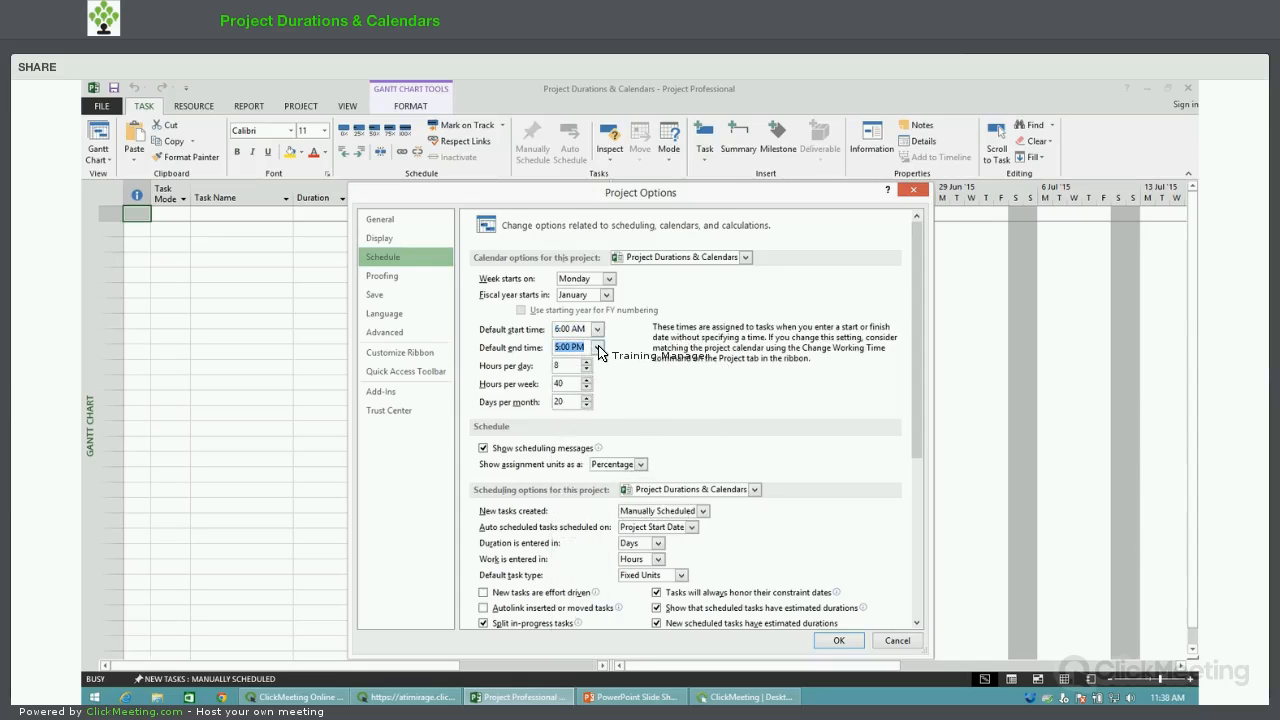
{"action": "left_click", "coordinate": [597, 347]}
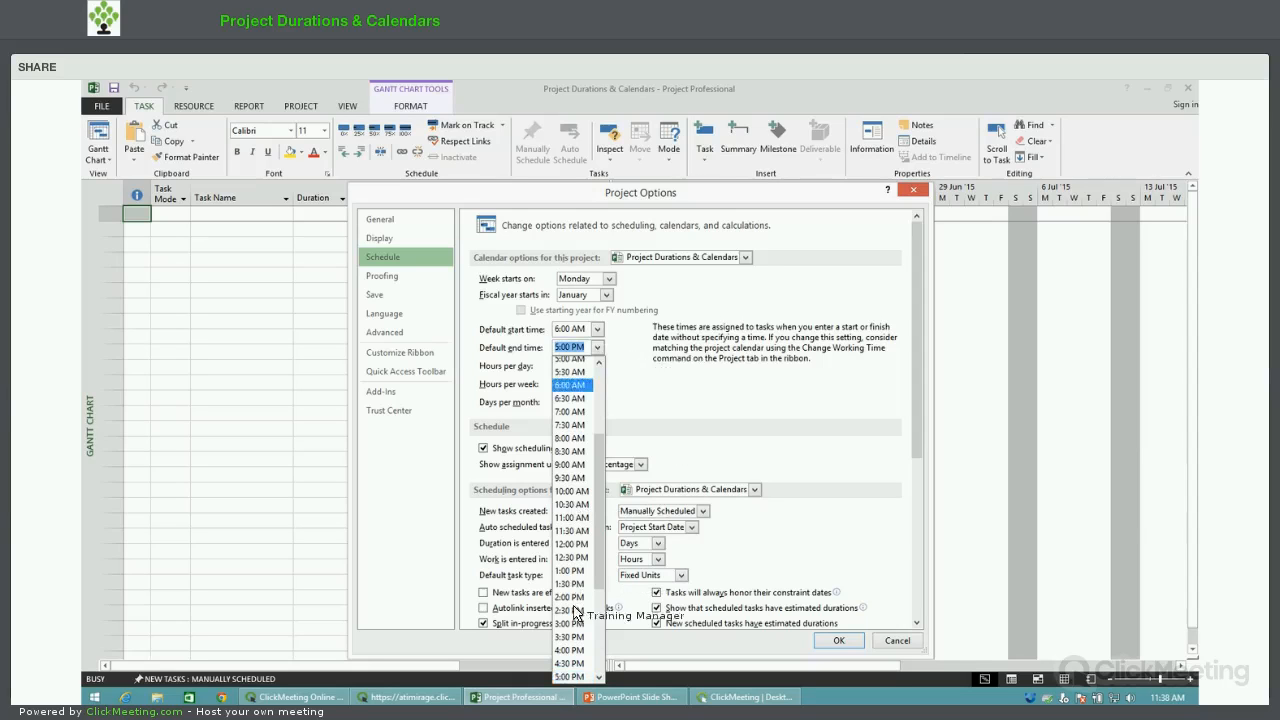
{"action": "scroll", "coordinate": [585, 540], "scroll_direction": "down", "scroll_amount": 4}
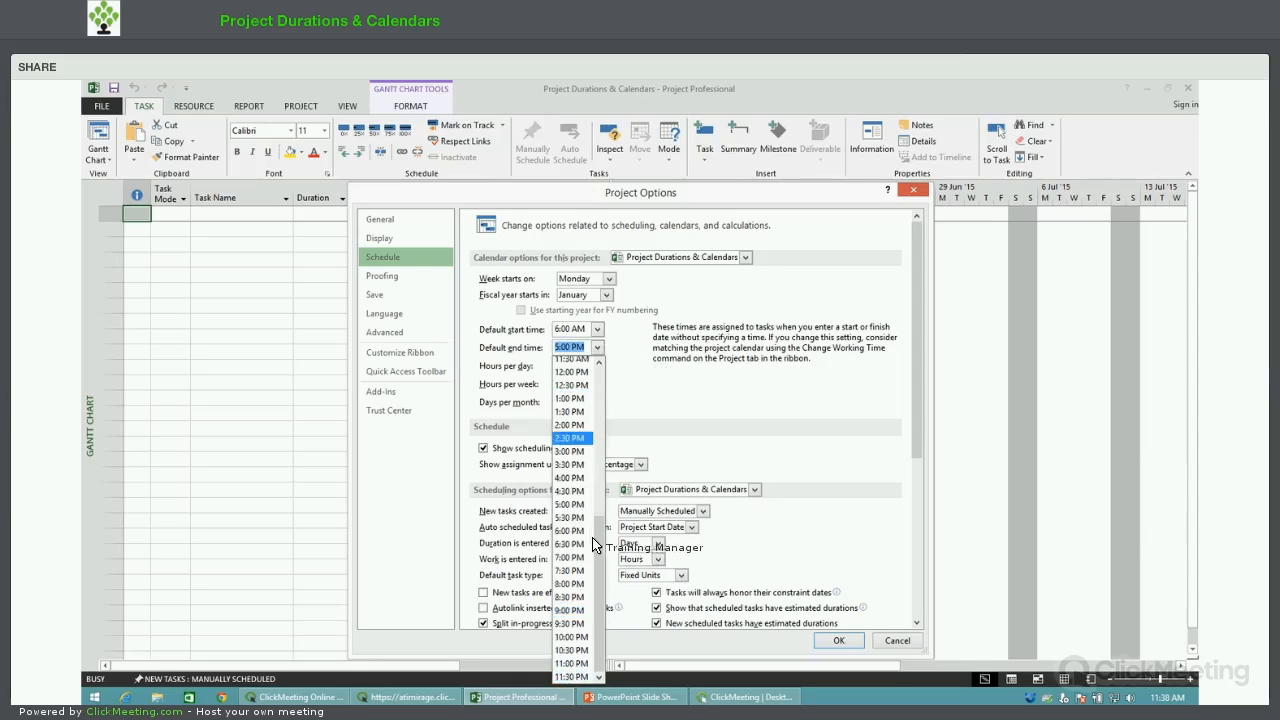
{"action": "left_click", "coordinate": [583, 531]}
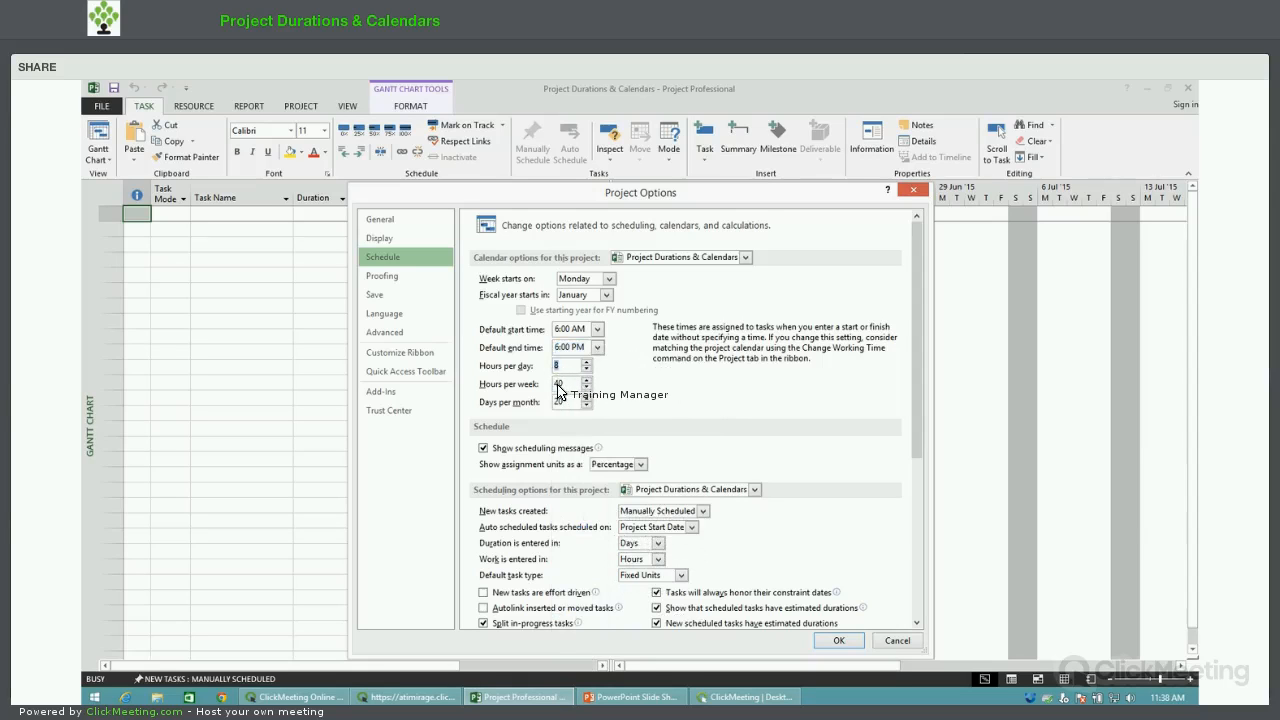
Set the schedule to 12 hours per day, 96 hours per week and 30 days per month, and apply the options.
{"action": "type", "text": "12"}
{"action": "key", "text": "Tab"}
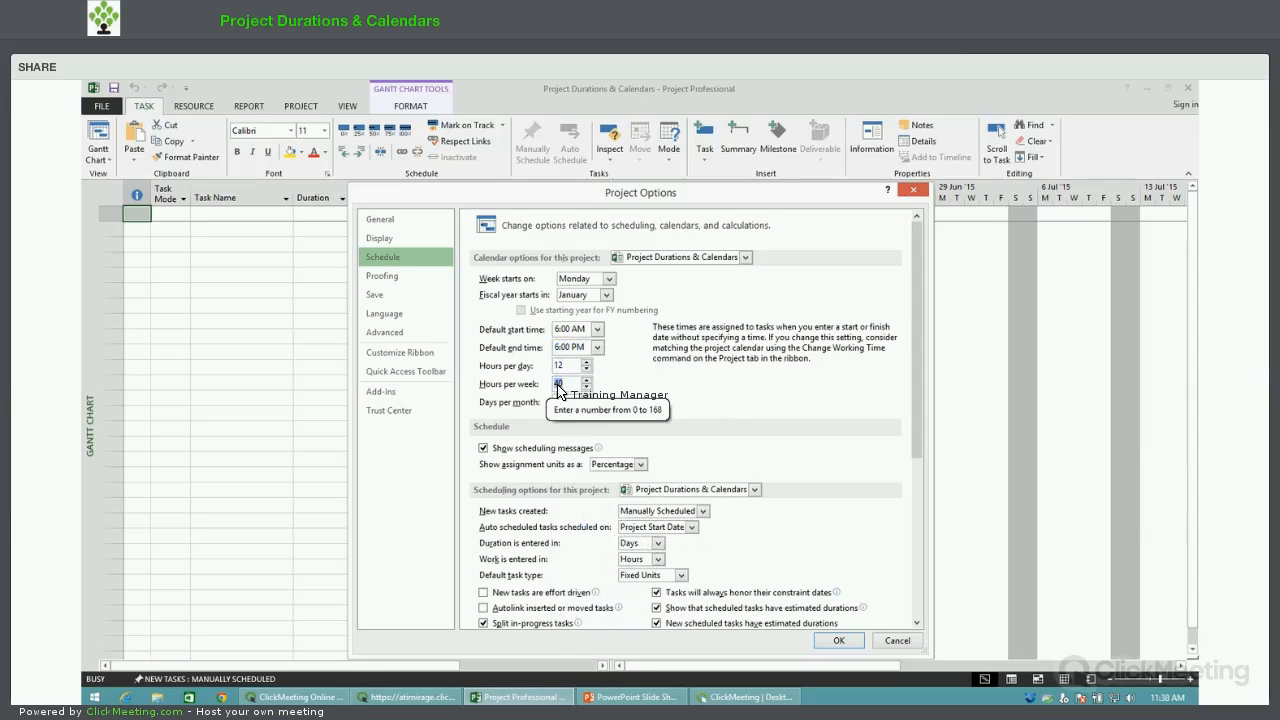
{"action": "type", "text": "60"}
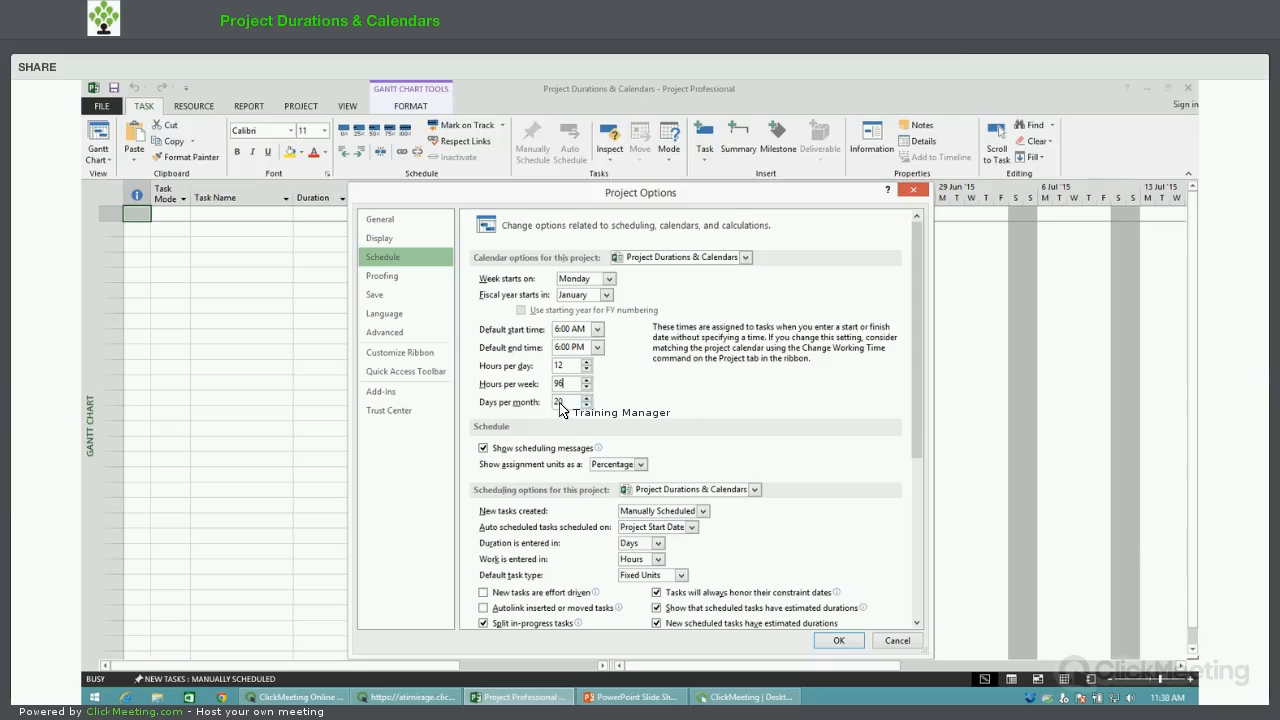
{"action": "double_click", "coordinate": [559, 402]}
{"action": "type", "text": "30"}
{"action": "left_click", "coordinate": [840, 641]}
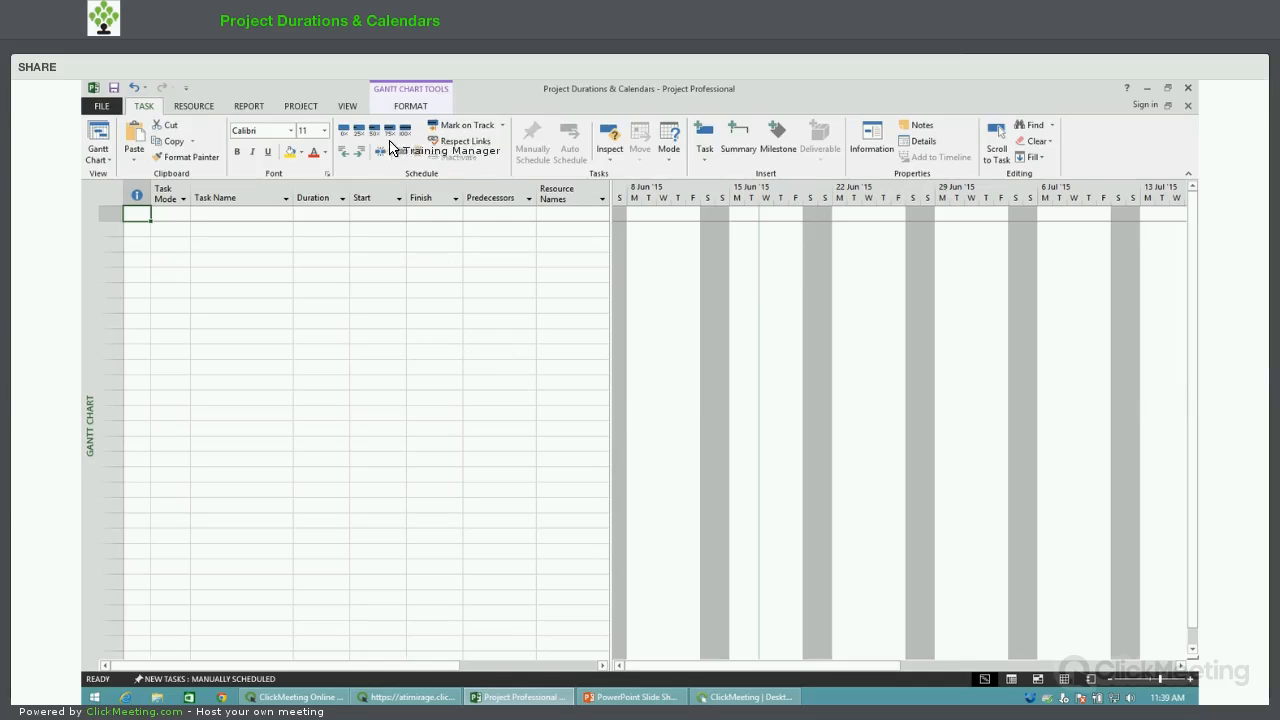
Create a new base calendar named "12 hour dayshift" as a copy of the Standard calendar.
{"action": "left_click", "coordinate": [306, 107]}
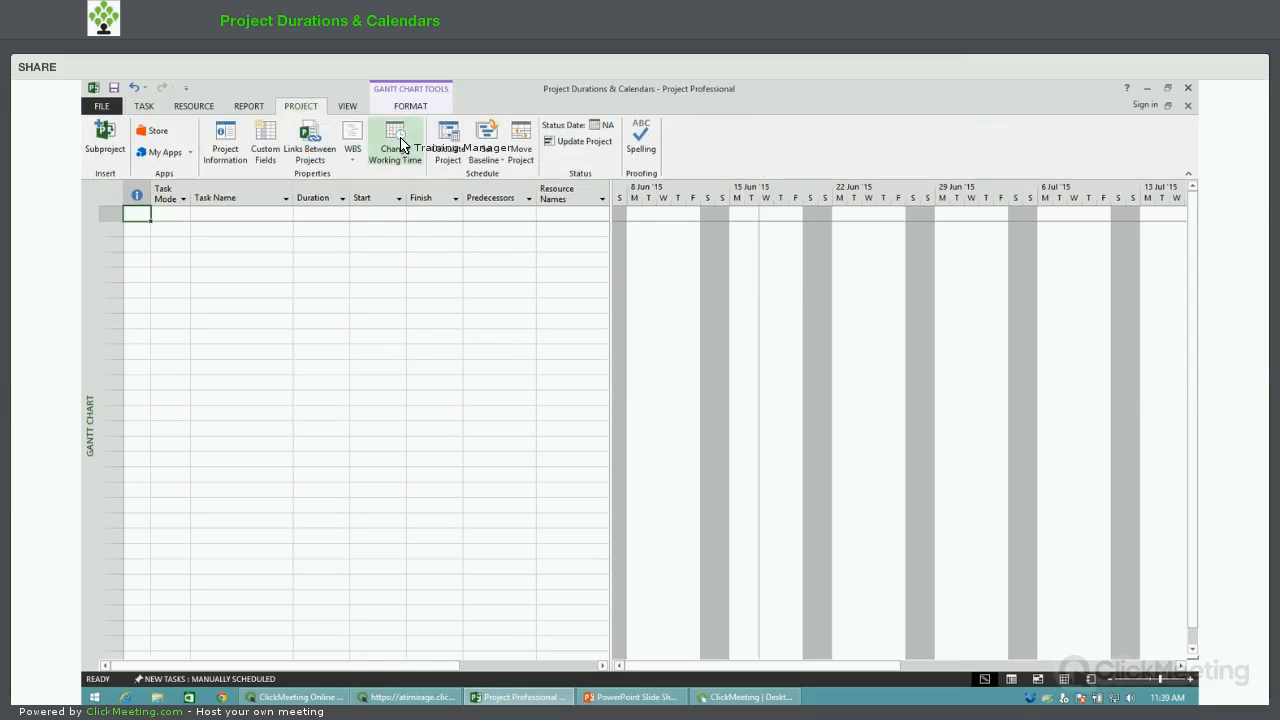
{"action": "left_click", "coordinate": [401, 145]}
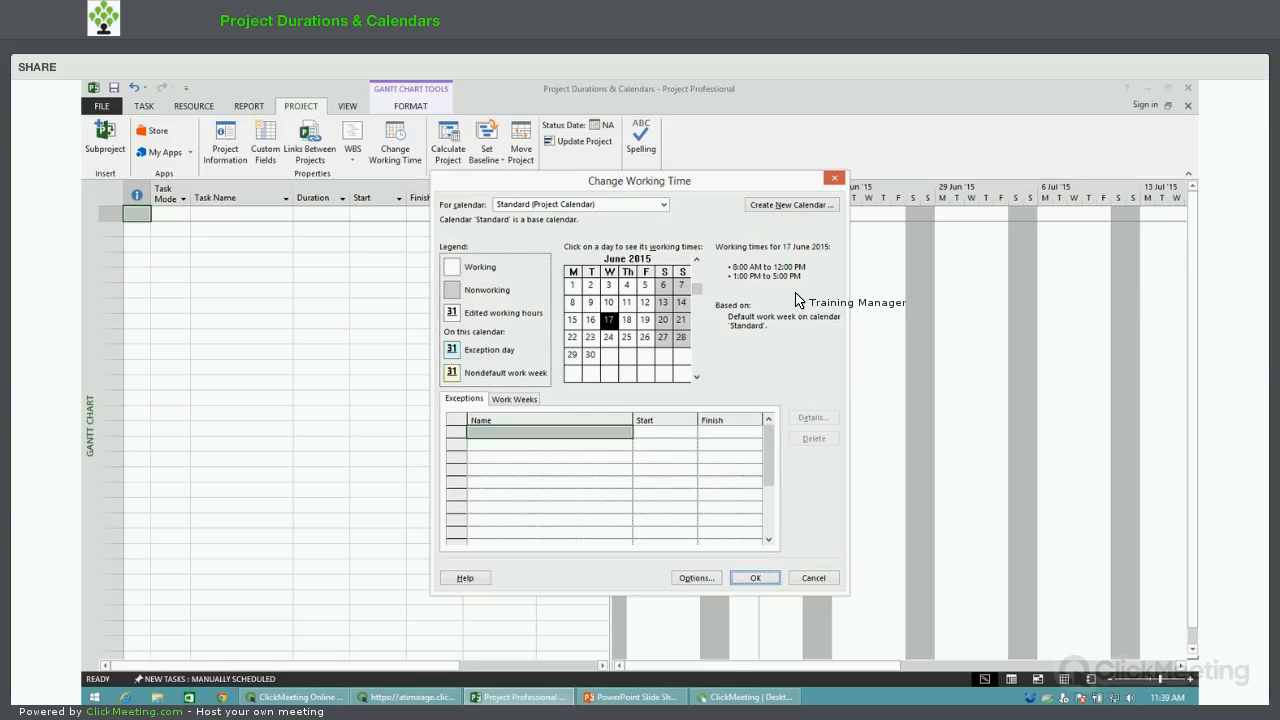
{"action": "left_click", "coordinate": [664, 205]}
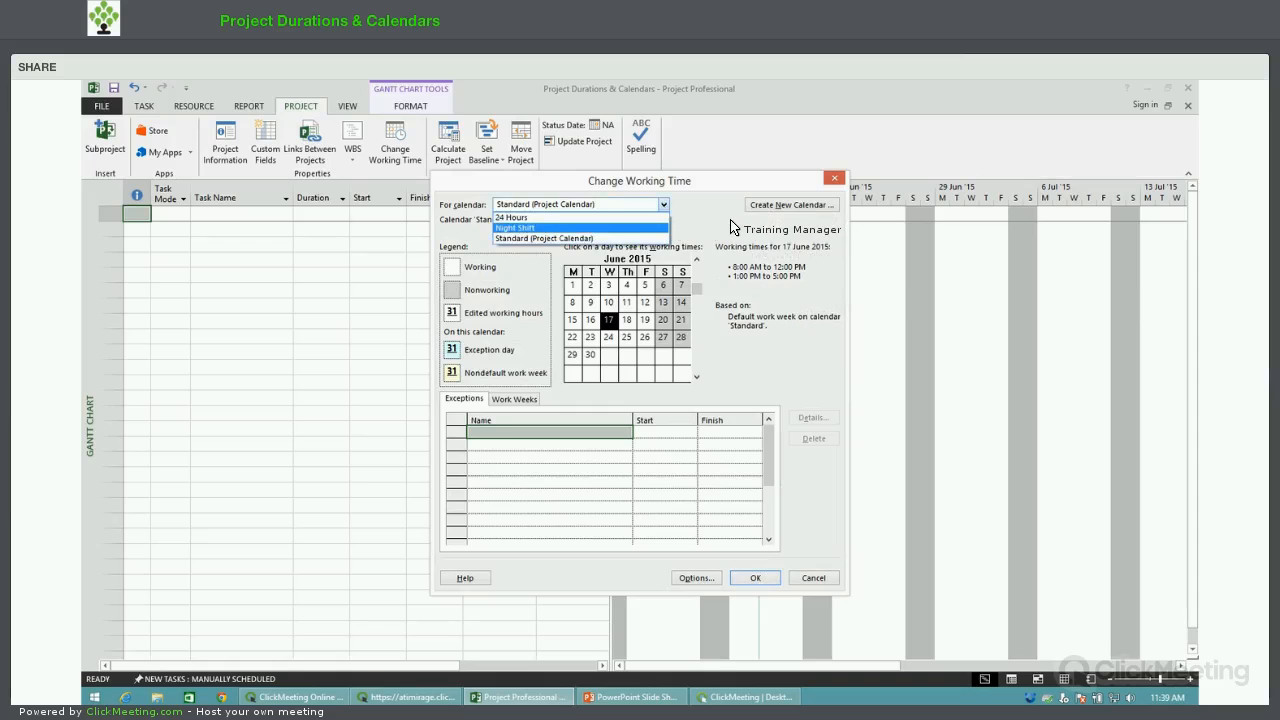
{"action": "left_click", "coordinate": [734, 219]}
{"action": "left_click", "coordinate": [778, 207]}
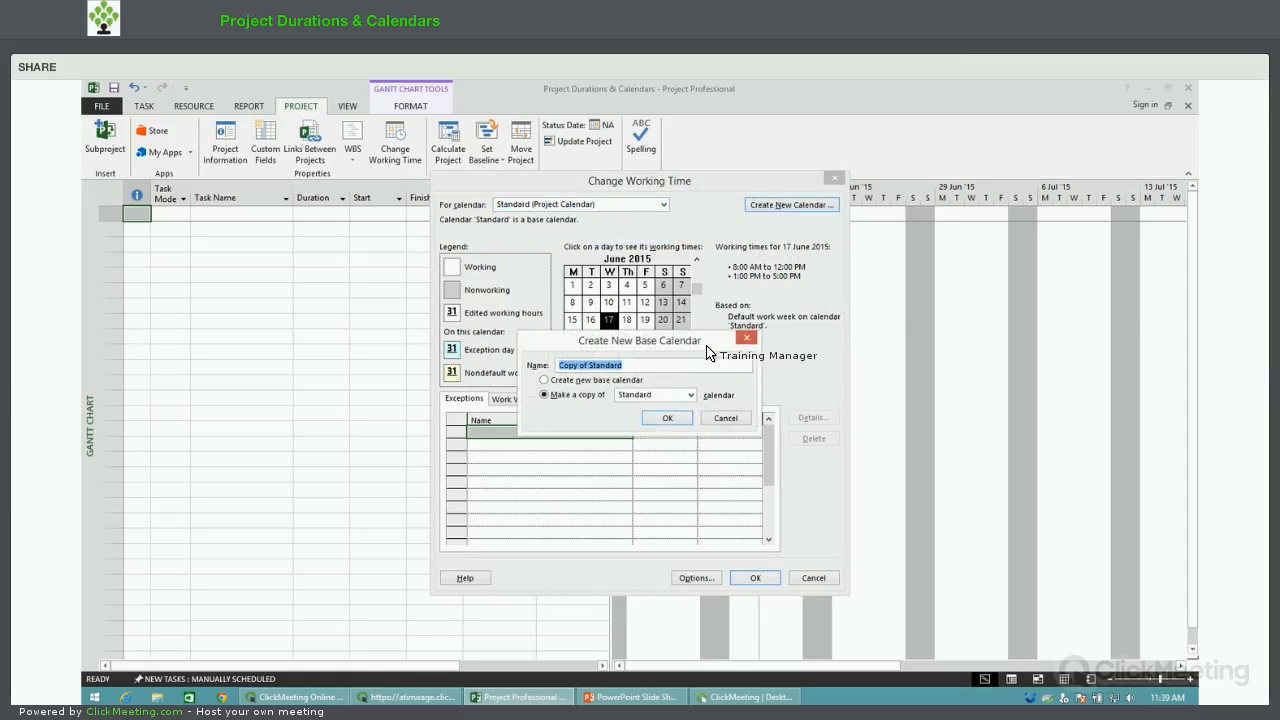
{"action": "type", "text": "1"}
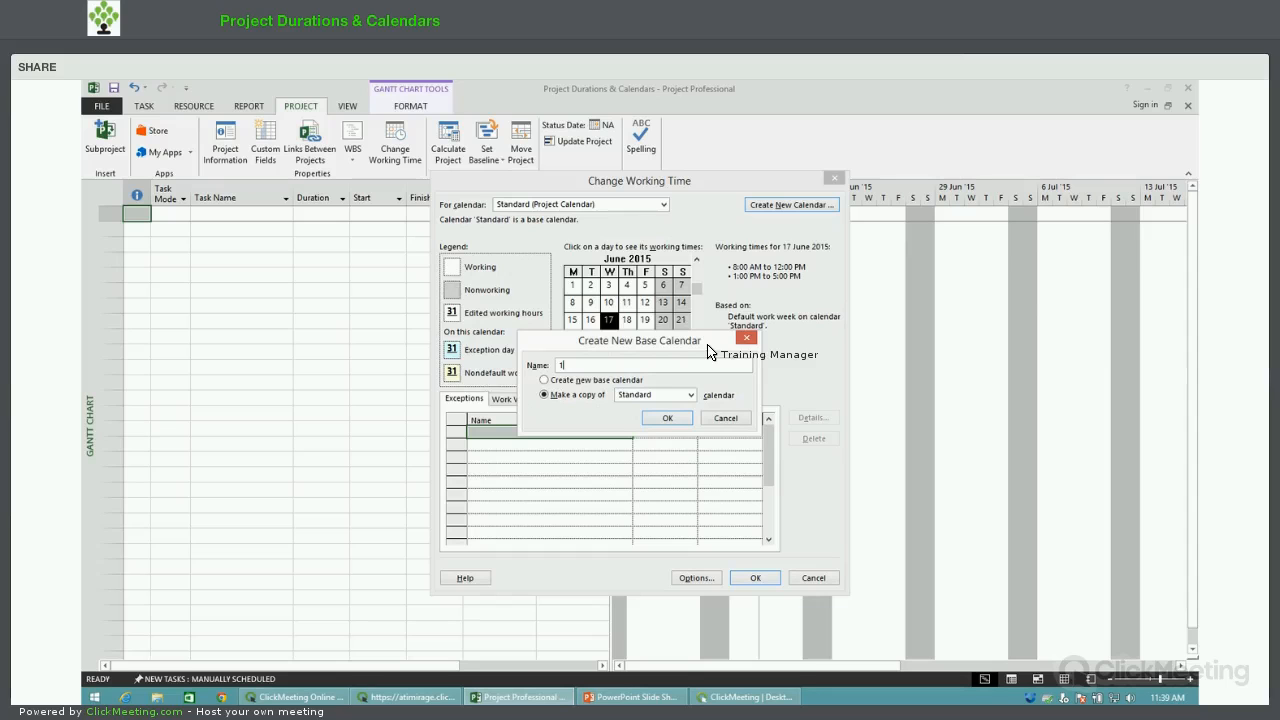
{"action": "type", "text": "2 hour dayshift"}
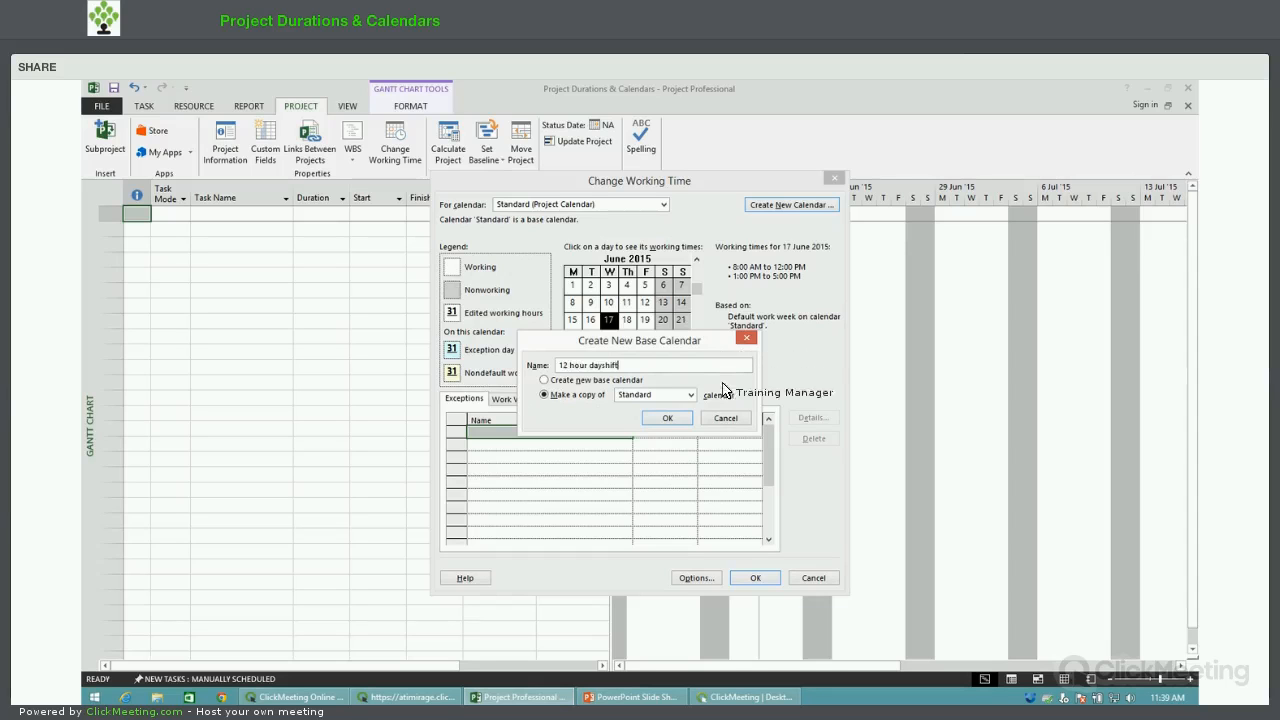
{"action": "left_click", "coordinate": [684, 420]}
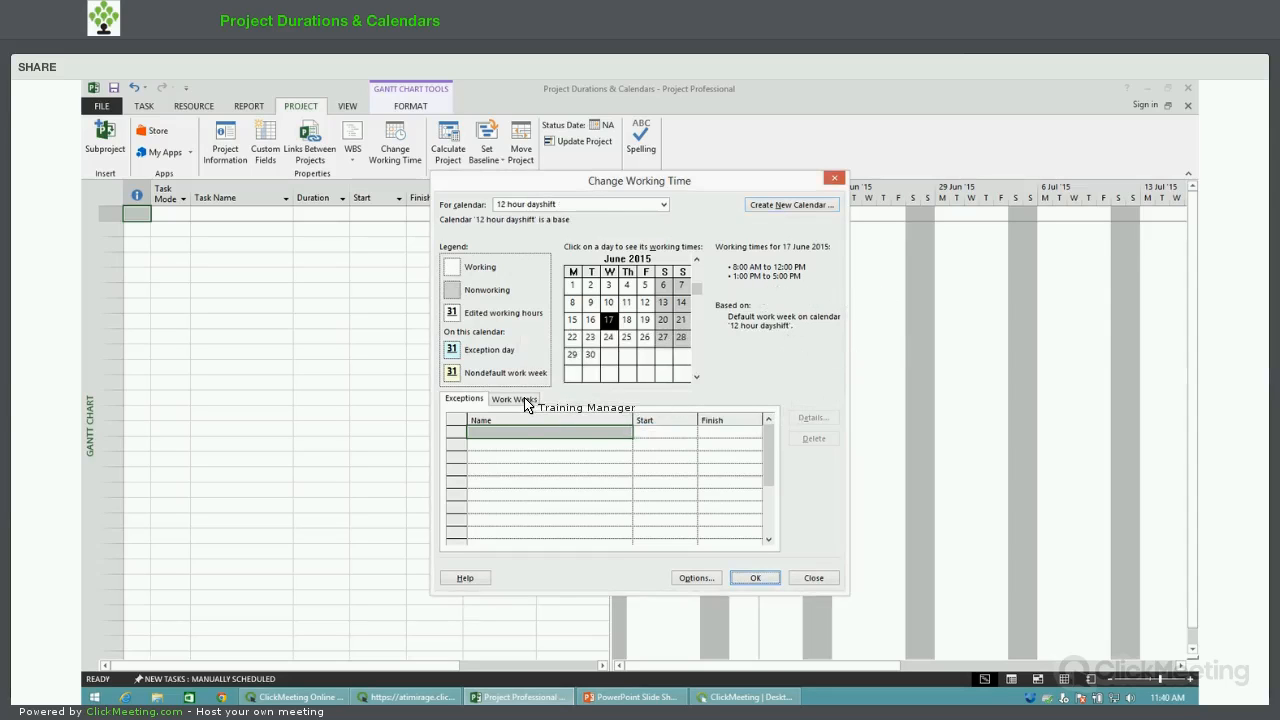
In the calendar's default work week, give Monday through Sunday specific working times, with the first period starting at 6:00 AM.
{"action": "left_click", "coordinate": [809, 420]}
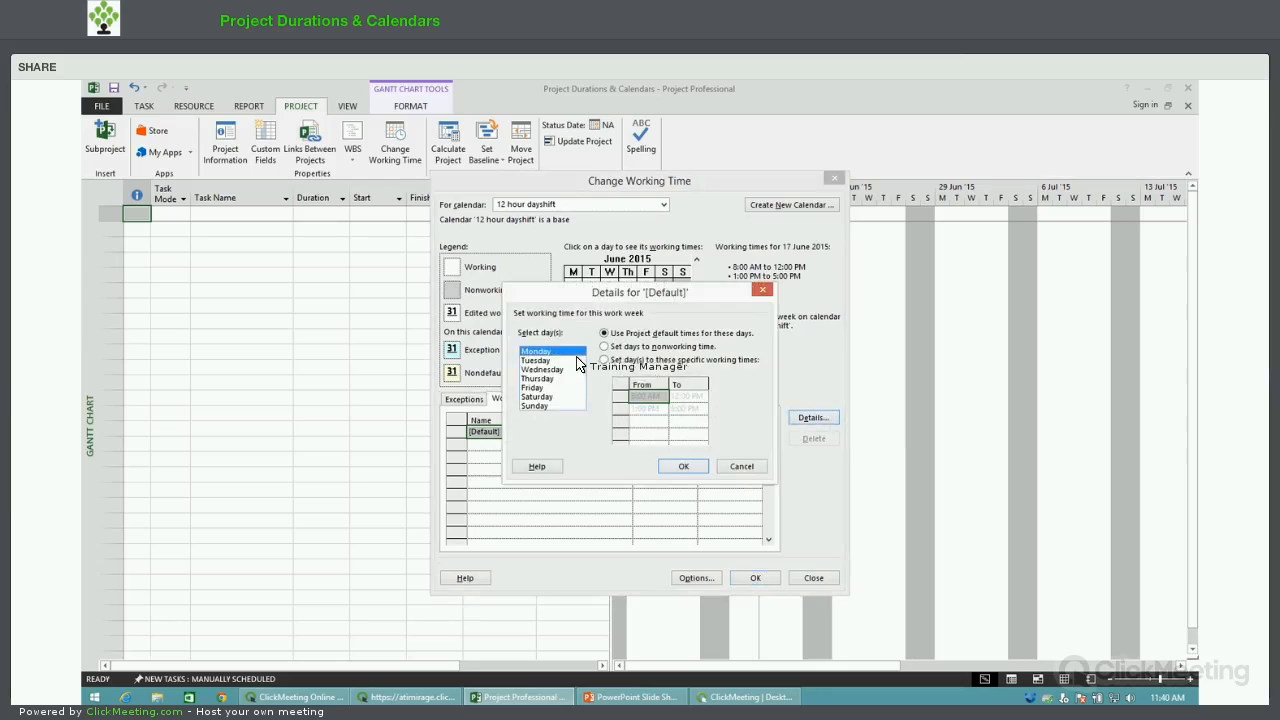
{"action": "left_click", "coordinate": [543, 406], "text": "shift"}
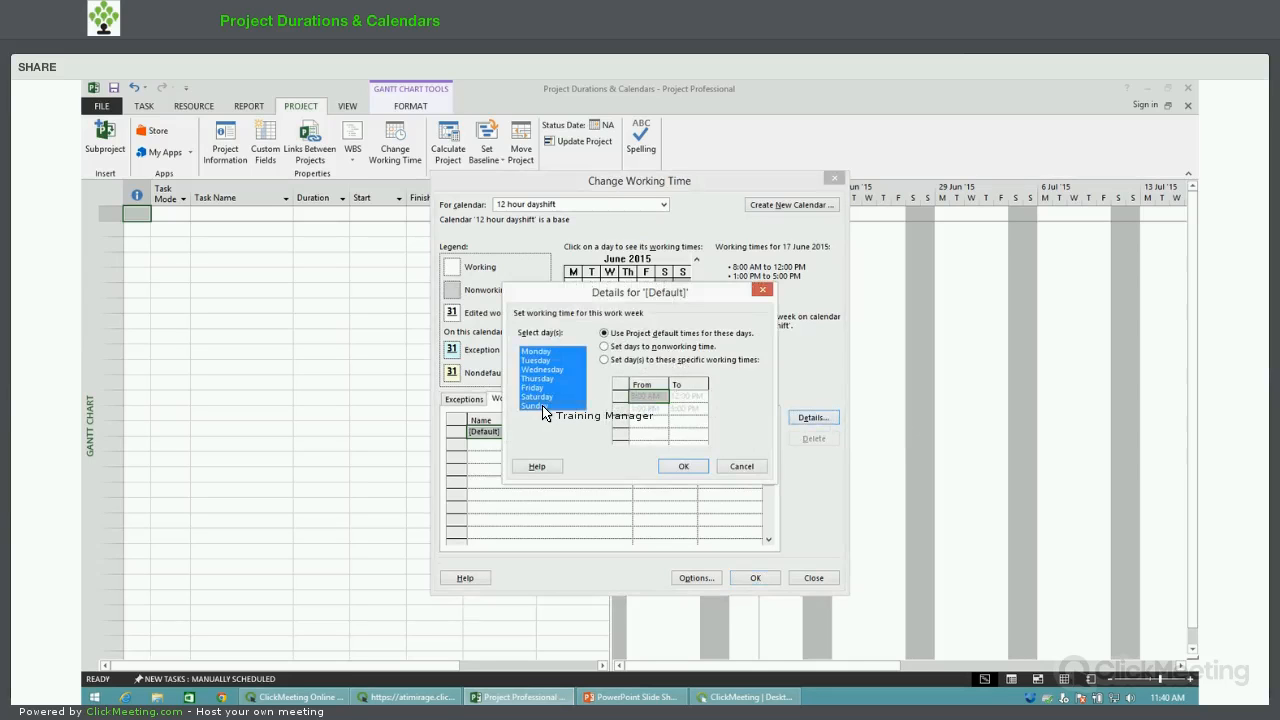
{"action": "left_click", "coordinate": [605, 360]}
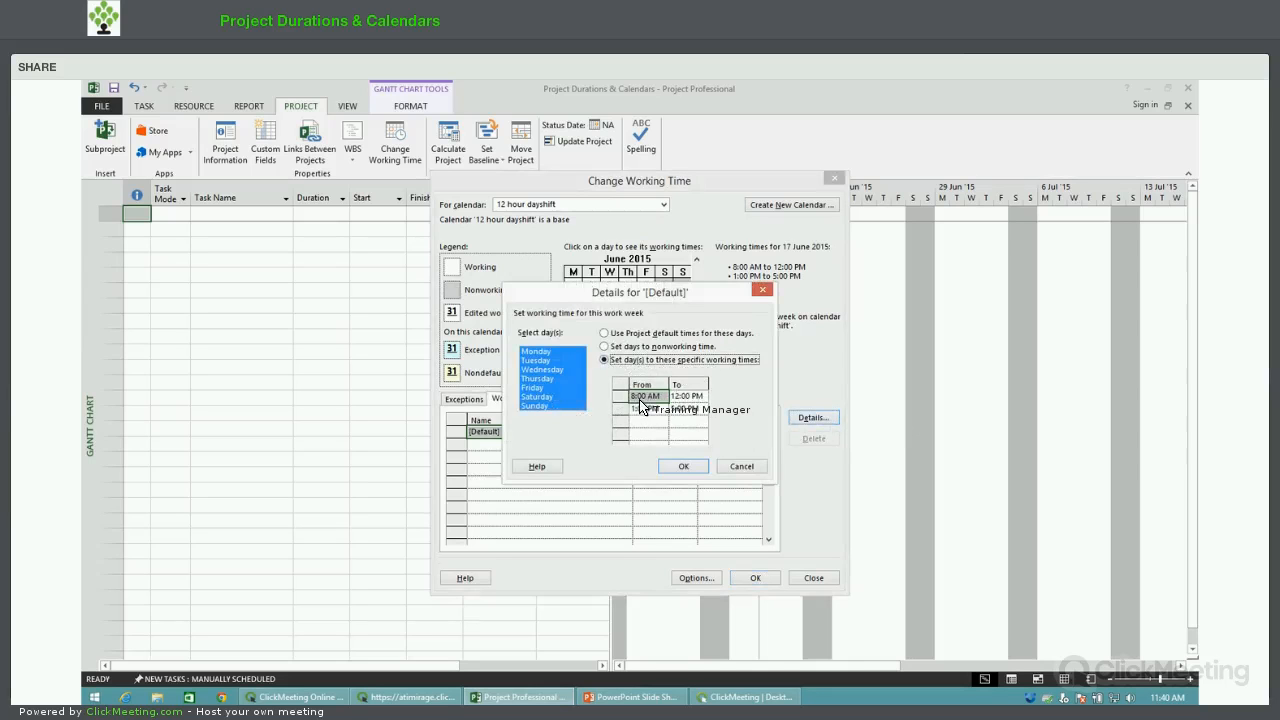
{"action": "left_click", "coordinate": [635, 397]}
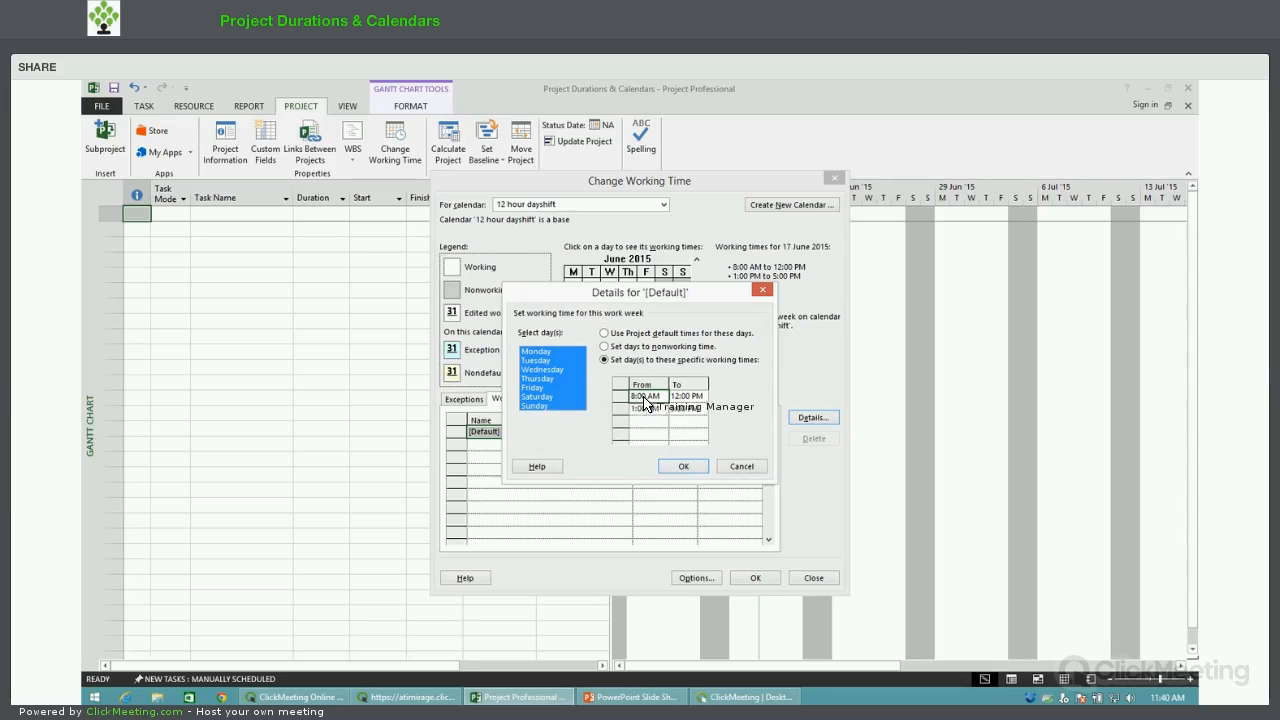
{"action": "key", "text": "Delete"}
{"action": "type", "text": "6"}
Set the second working period to run from 12:30 PM to 6:00 PM and apply the work week details.
{"action": "left_click", "coordinate": [647, 410]}
{"action": "double_click", "coordinate": [643, 411]}
{"action": "type", "text": "12:0"}
{"action": "type", "text": ":"}
{"action": "type", "text": "3"}
{"action": "left_click", "coordinate": [679, 410]}
{"action": "key", "text": "BackSpace"}
{"action": "type", "text": "6"}
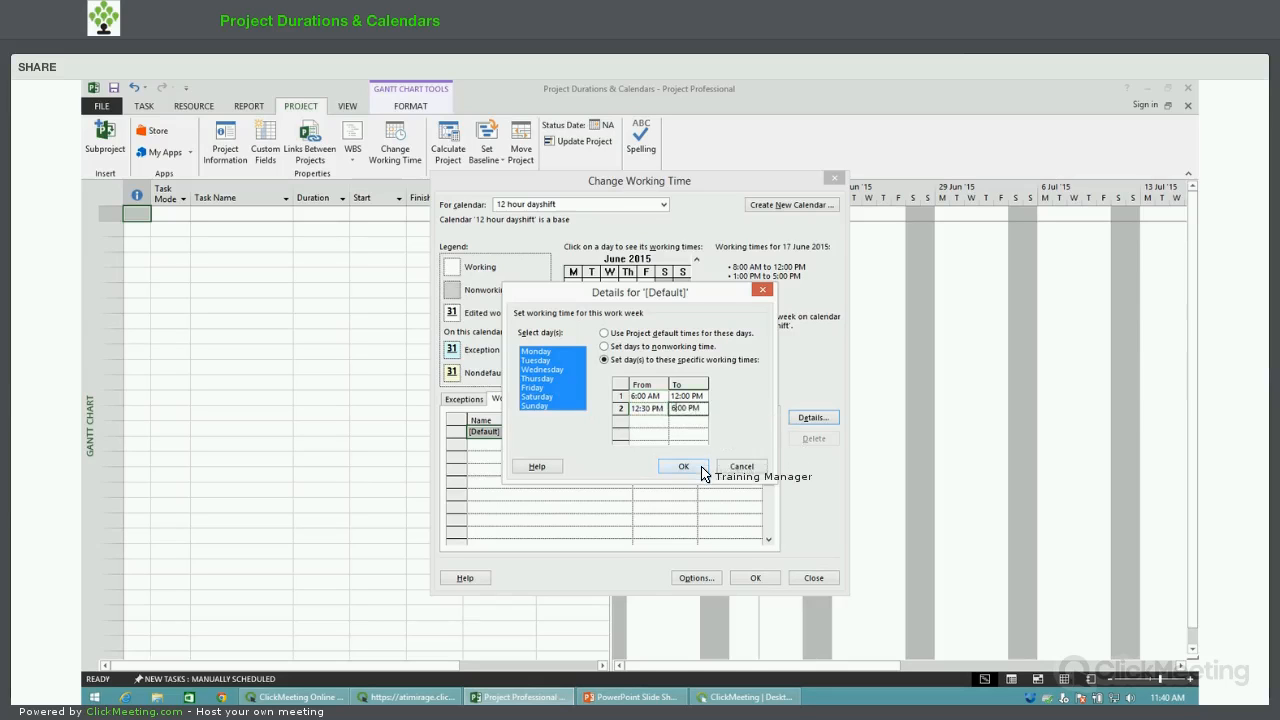
{"action": "key", "text": "Return"}
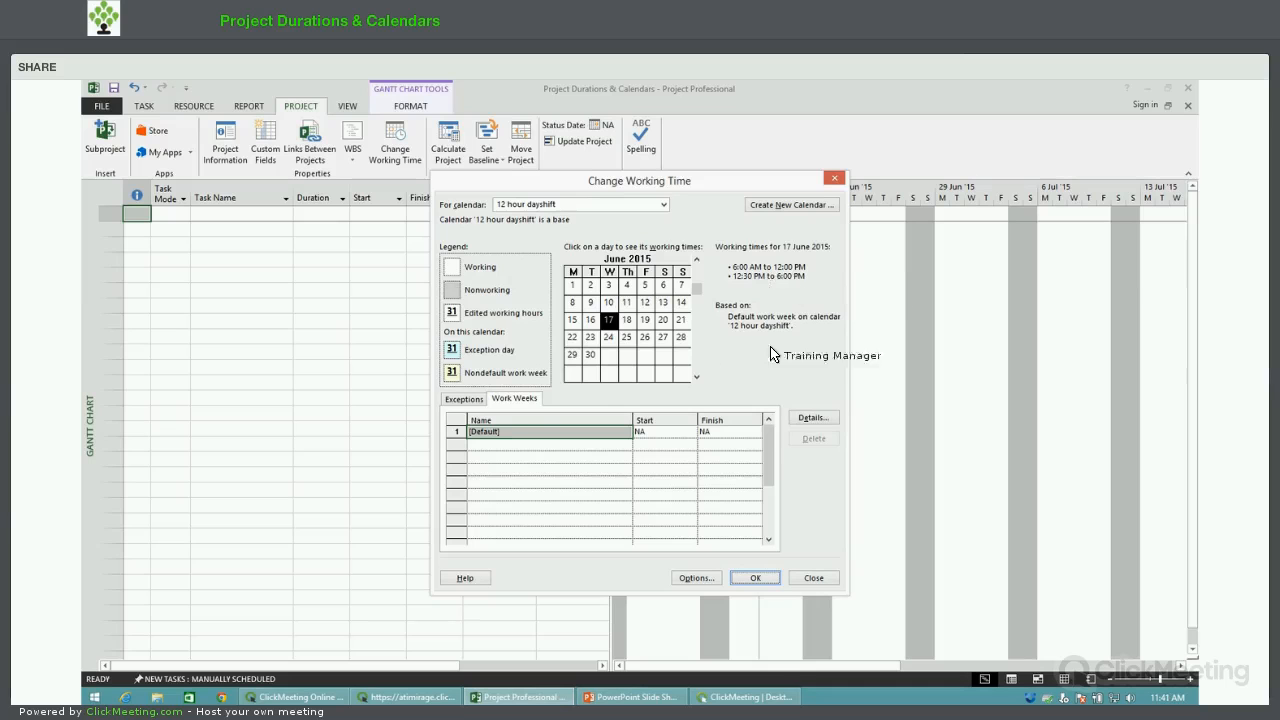
Add a calendar exception named "Wed-Sat" starting 17/06/2015.
{"action": "left_click", "coordinate": [476, 401]}
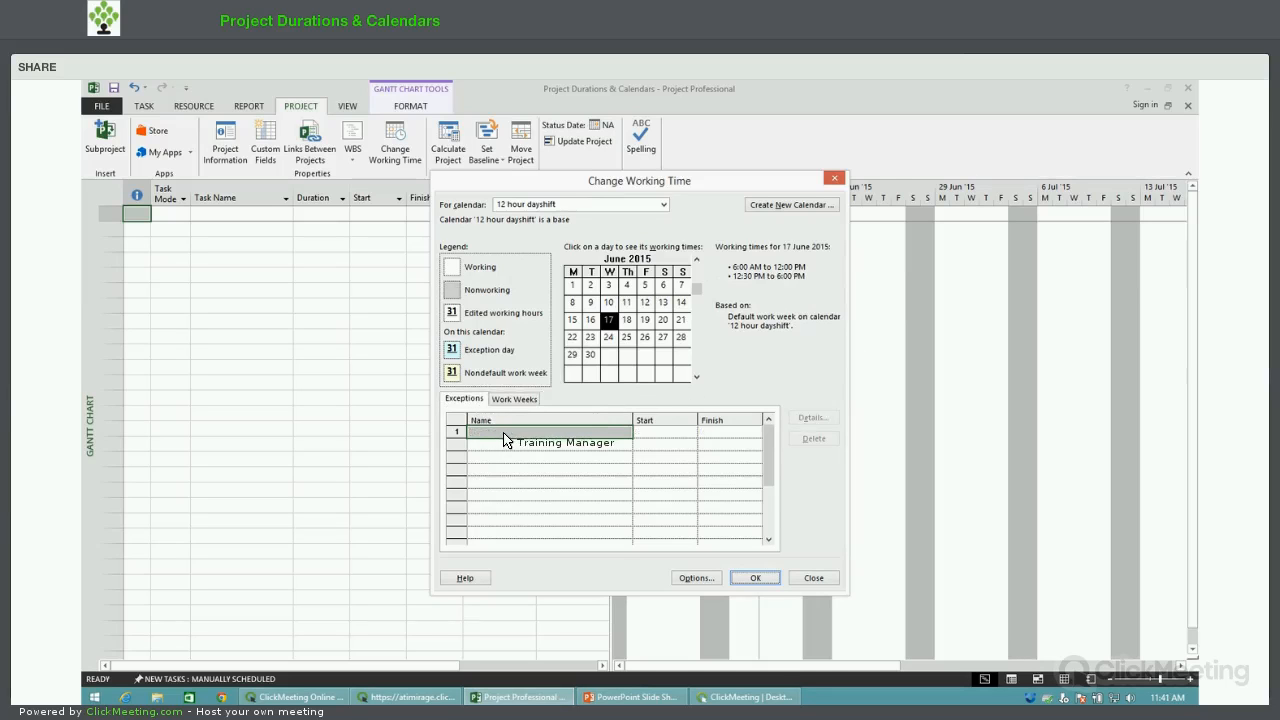
{"action": "left_click", "coordinate": [505, 434]}
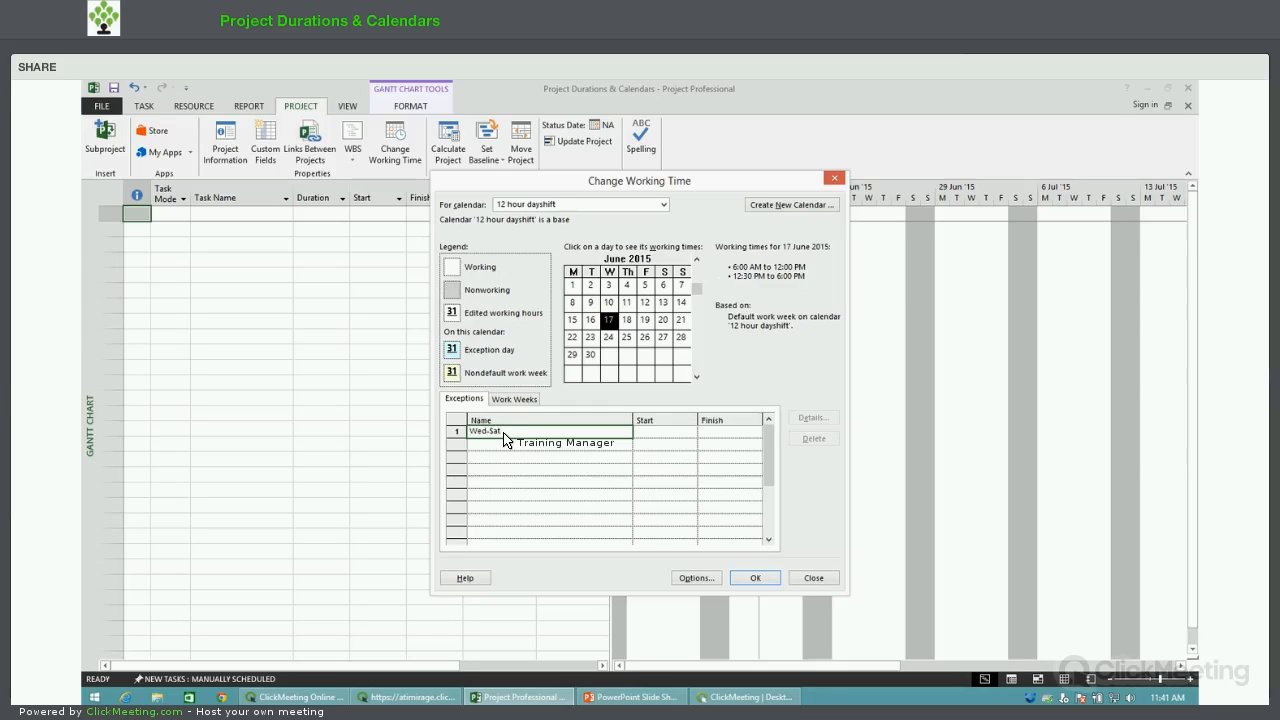
{"action": "left_click", "coordinate": [643, 432]}
Make the Wed-Sat exception recur every 2 weeks on Wednesday, Thursday, Friday and Saturday, ending after 999 occurrences.
{"action": "left_click", "coordinate": [801, 419]}
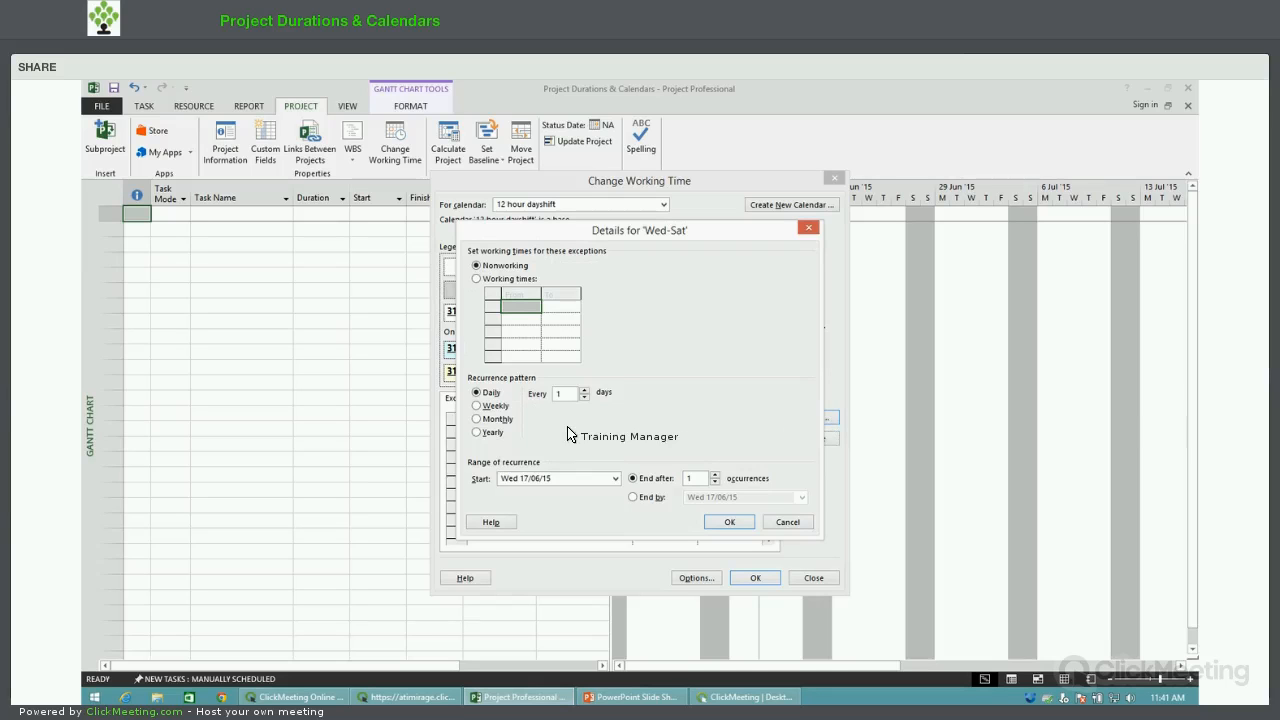
{"action": "left_click", "coordinate": [478, 406]}
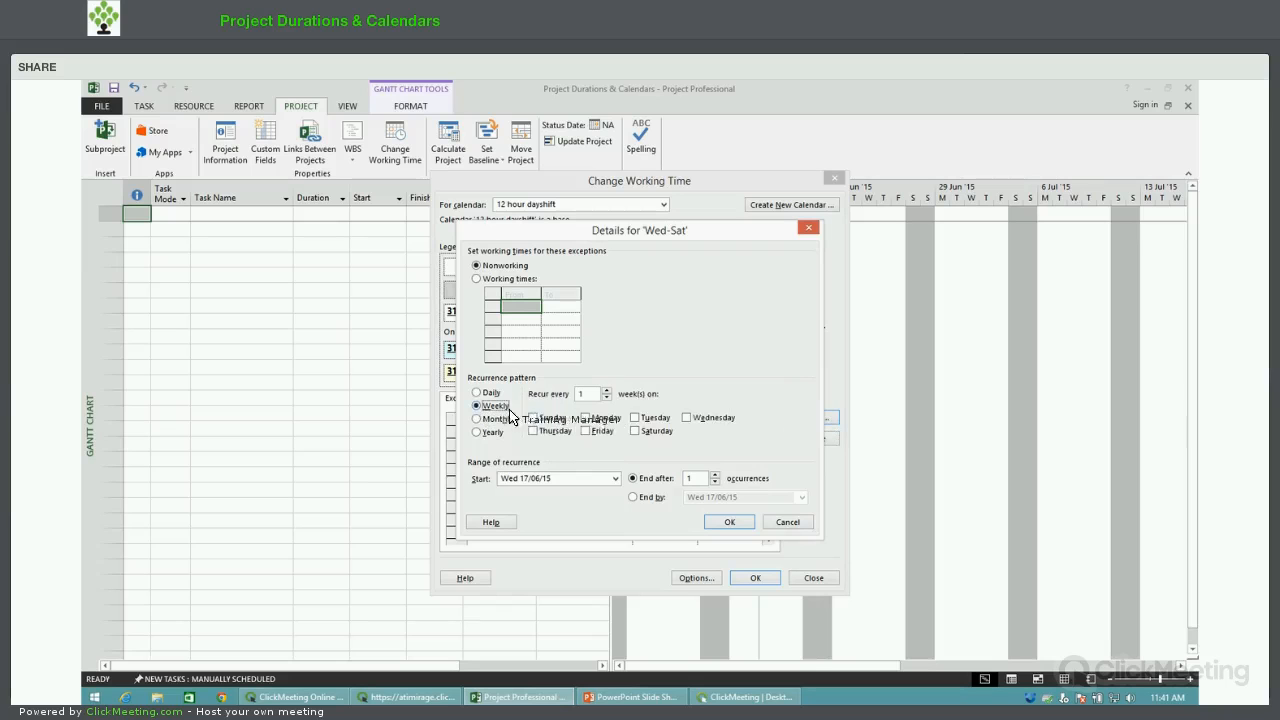
{"action": "left_click", "coordinate": [607, 390]}
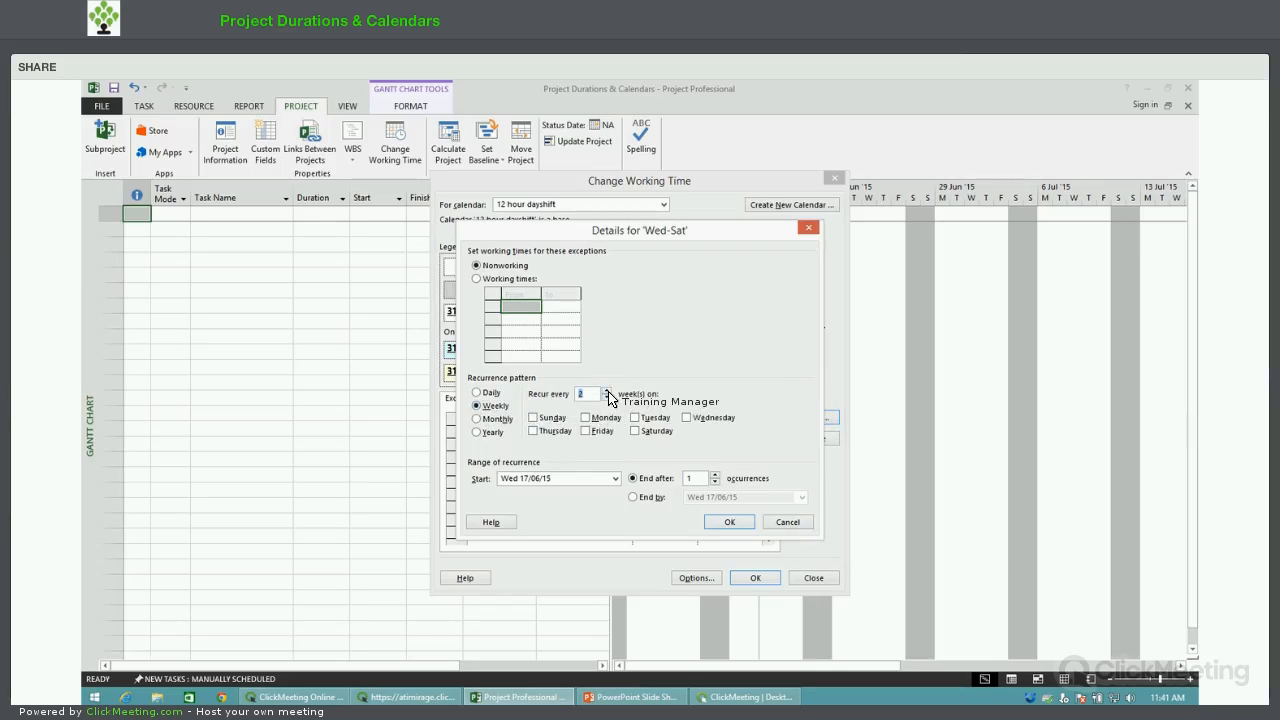
{"action": "left_click", "coordinate": [687, 417]}
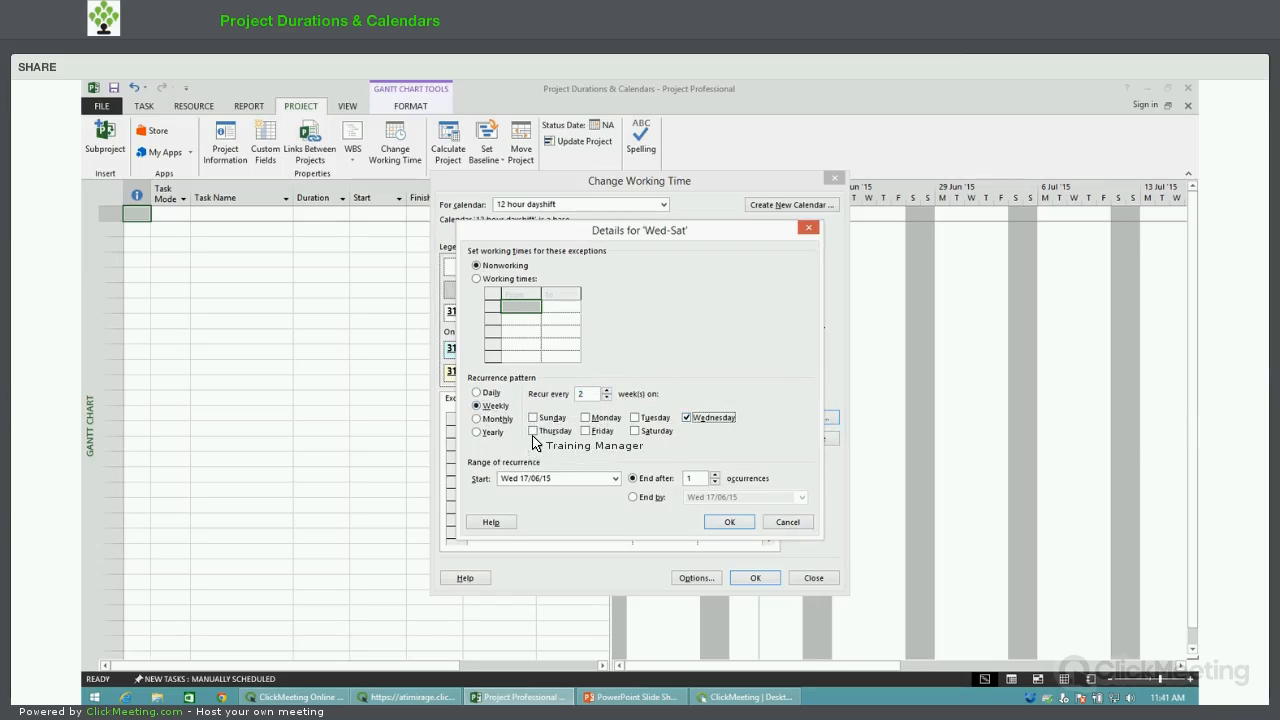
{"action": "left_click", "coordinate": [568, 432]}
{"action": "left_click", "coordinate": [600, 431]}
{"action": "left_click", "coordinate": [635, 431]}
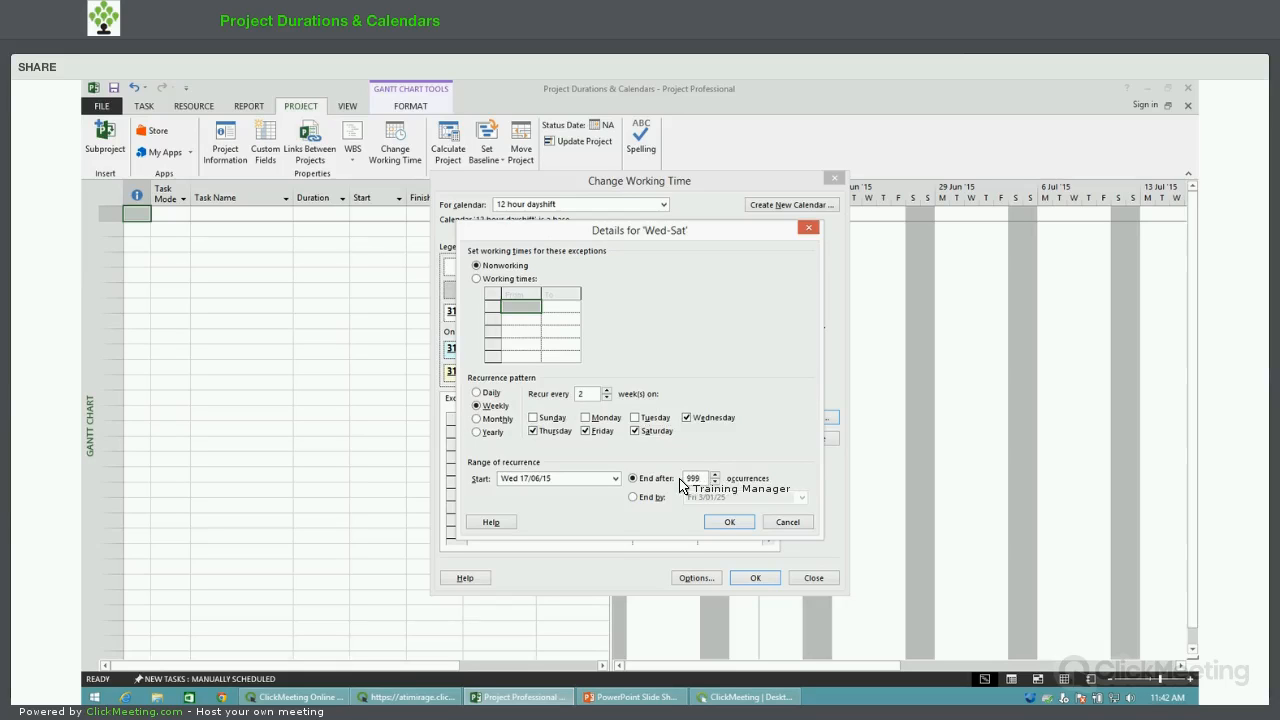
{"action": "left_click", "coordinate": [718, 524]}
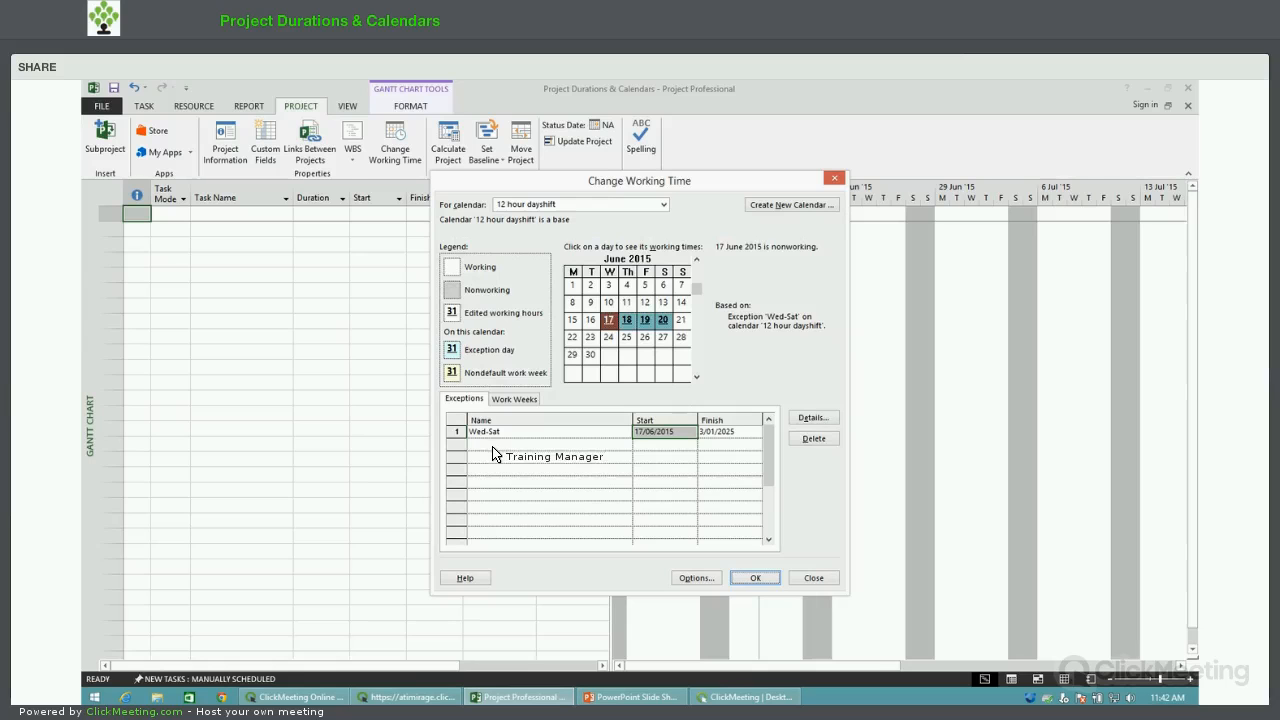
Add a second calendar exception named "Sun-Mon" starting 21/06/2015.
{"action": "left_click", "coordinate": [493, 446]}
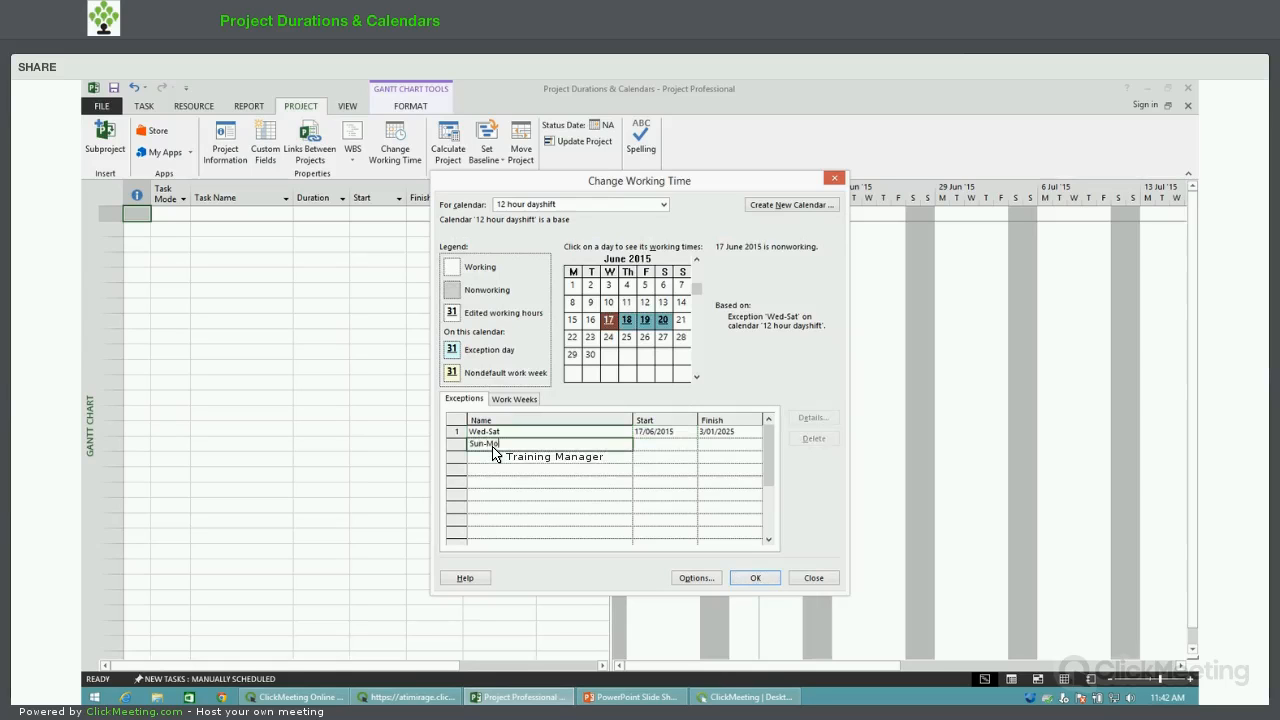
{"action": "left_click", "coordinate": [636, 445]}
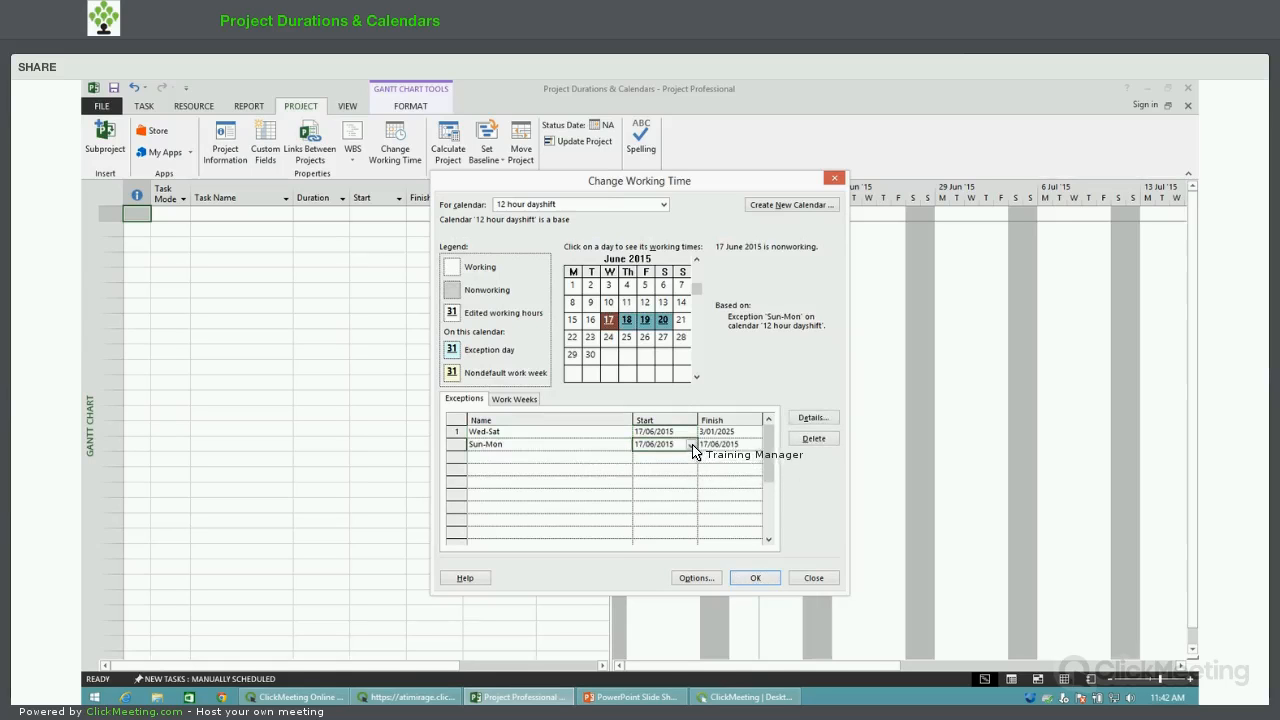
{"action": "left_click", "coordinate": [689, 514]}
Make the Sun-Mon exception recur every 2 weeks on Sunday and Monday, ending after 999 occurrences, and check the working times for 7 July 2015.
{"action": "left_click", "coordinate": [812, 419]}
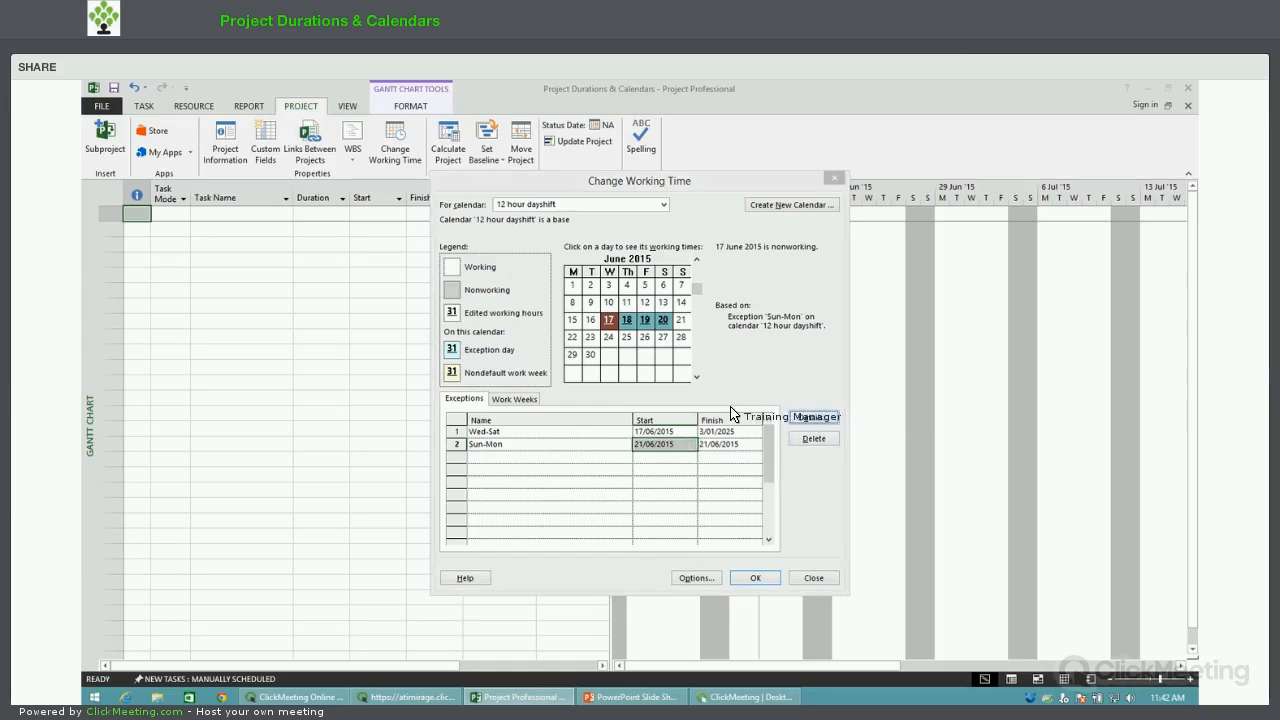
{"action": "left_click", "coordinate": [488, 406]}
{"action": "left_click", "coordinate": [606, 390]}
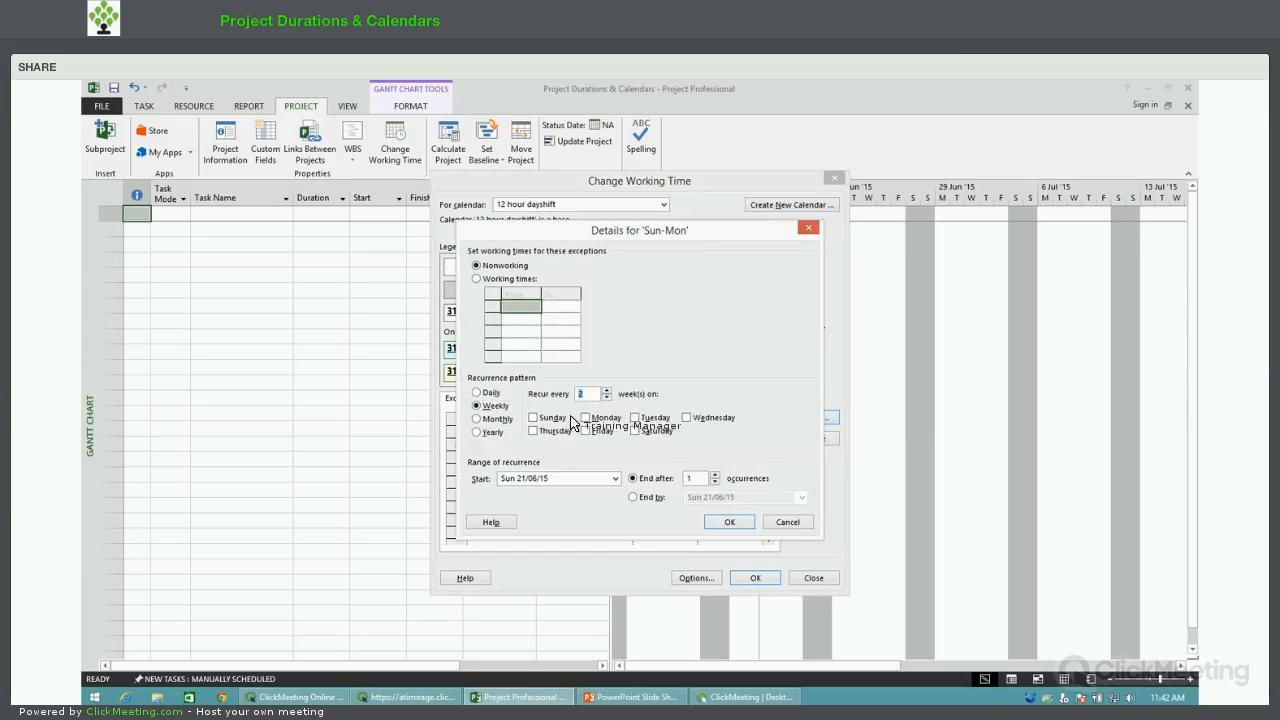
{"action": "left_click", "coordinate": [534, 417]}
{"action": "left_click", "coordinate": [586, 417]}
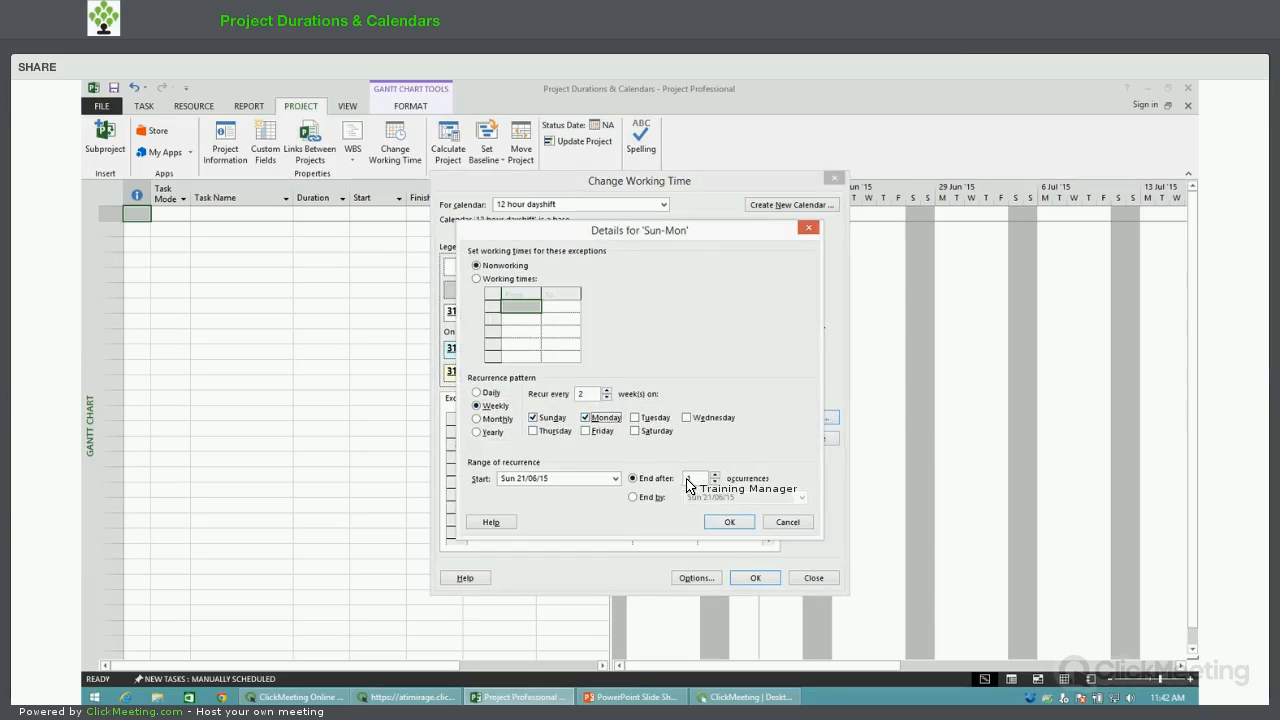
{"action": "double_click", "coordinate": [694, 479]}
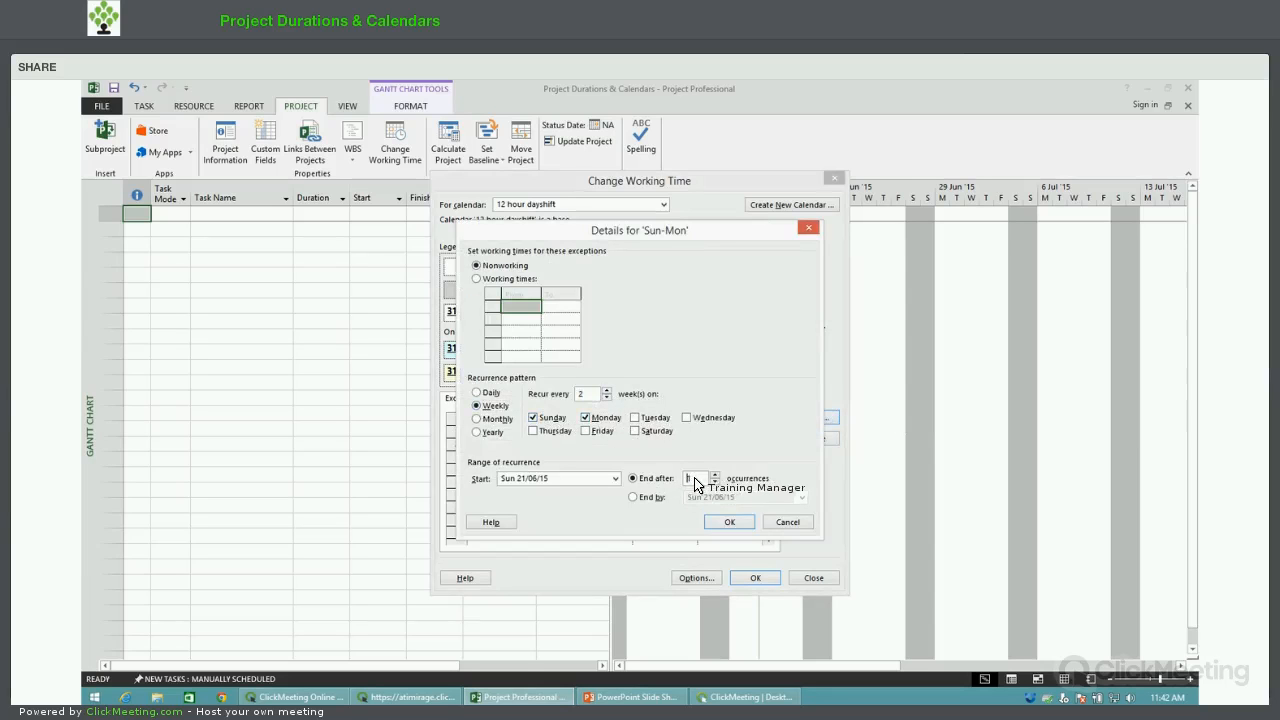
{"action": "type", "text": "999"}
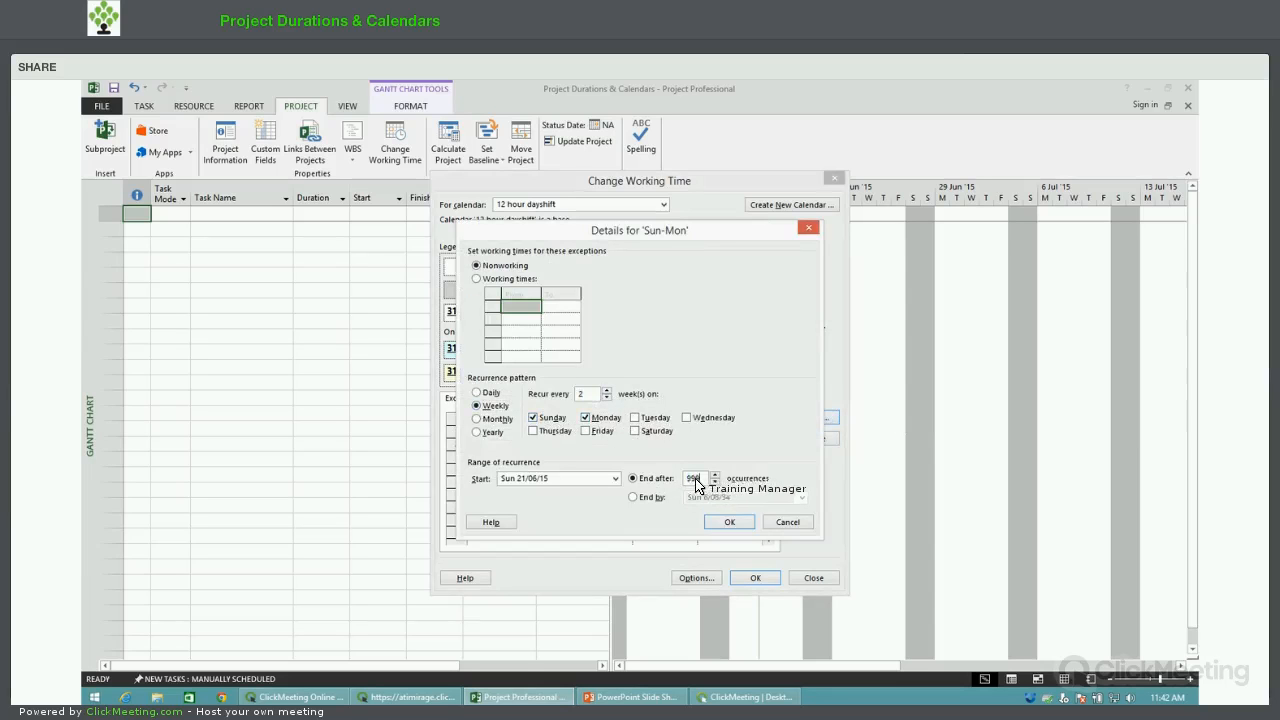
{"action": "left_click", "coordinate": [728, 523]}
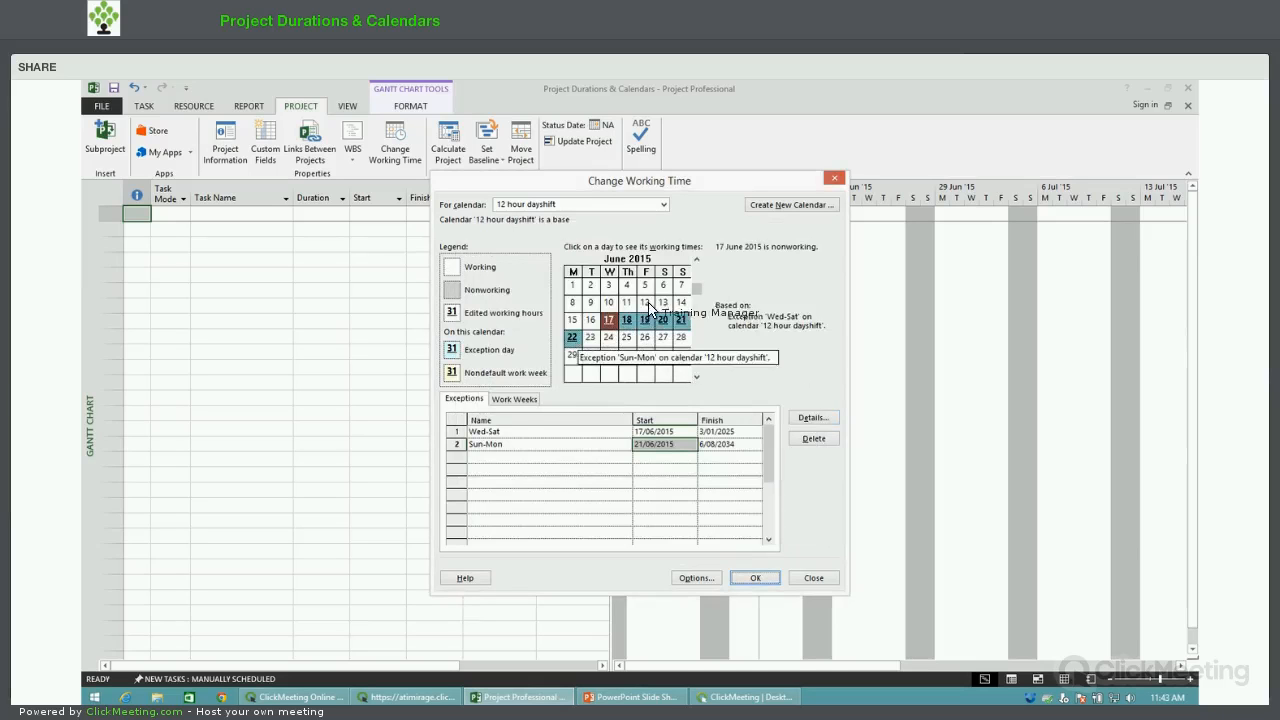
{"action": "scroll", "coordinate": [645, 335], "scroll_direction": "down", "scroll_amount": 1}
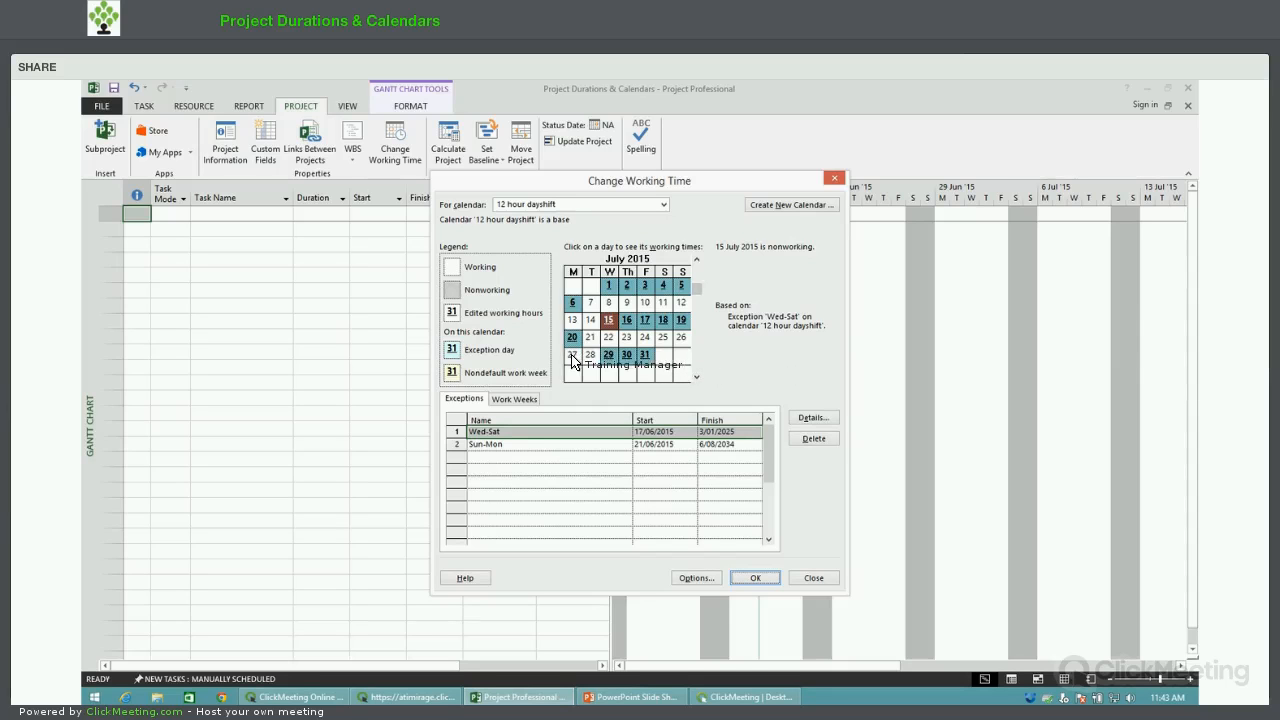
{"action": "left_click", "coordinate": [591, 303]}
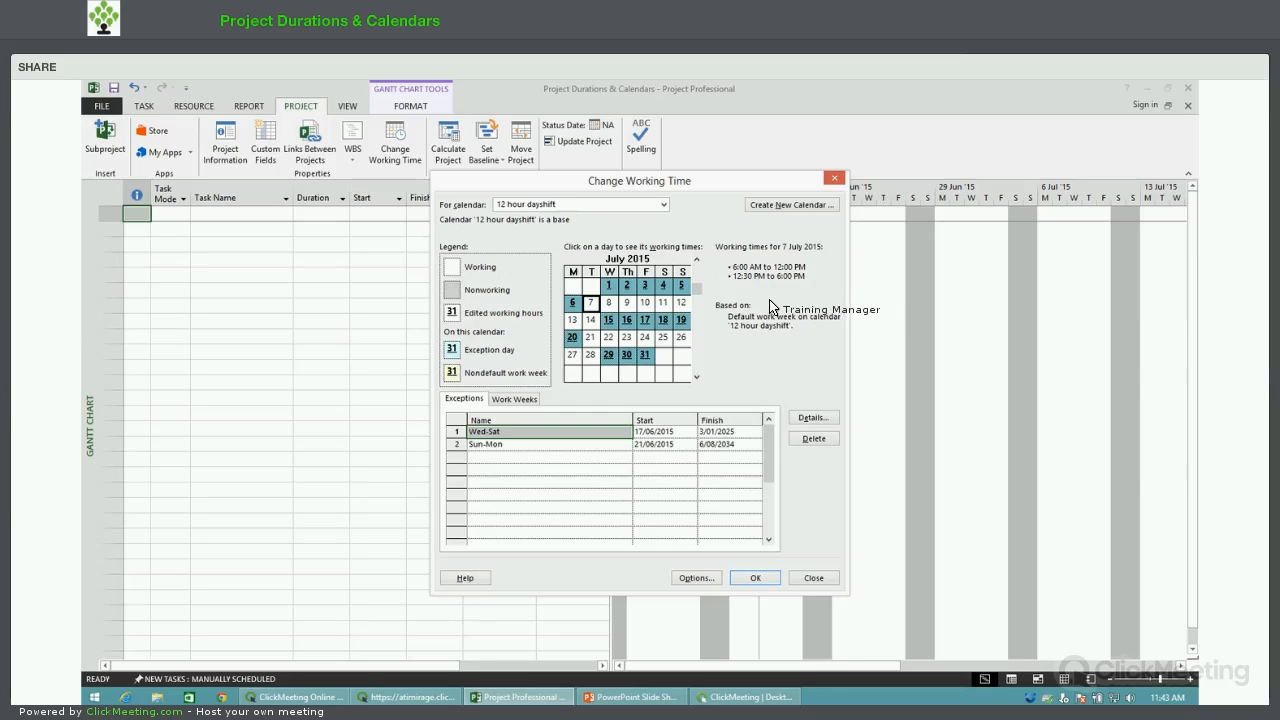
Set the project's schedule options to 11.5 hours per day and 92 hours per week, and save the working time changes.
{"action": "left_click", "coordinate": [706, 583]}
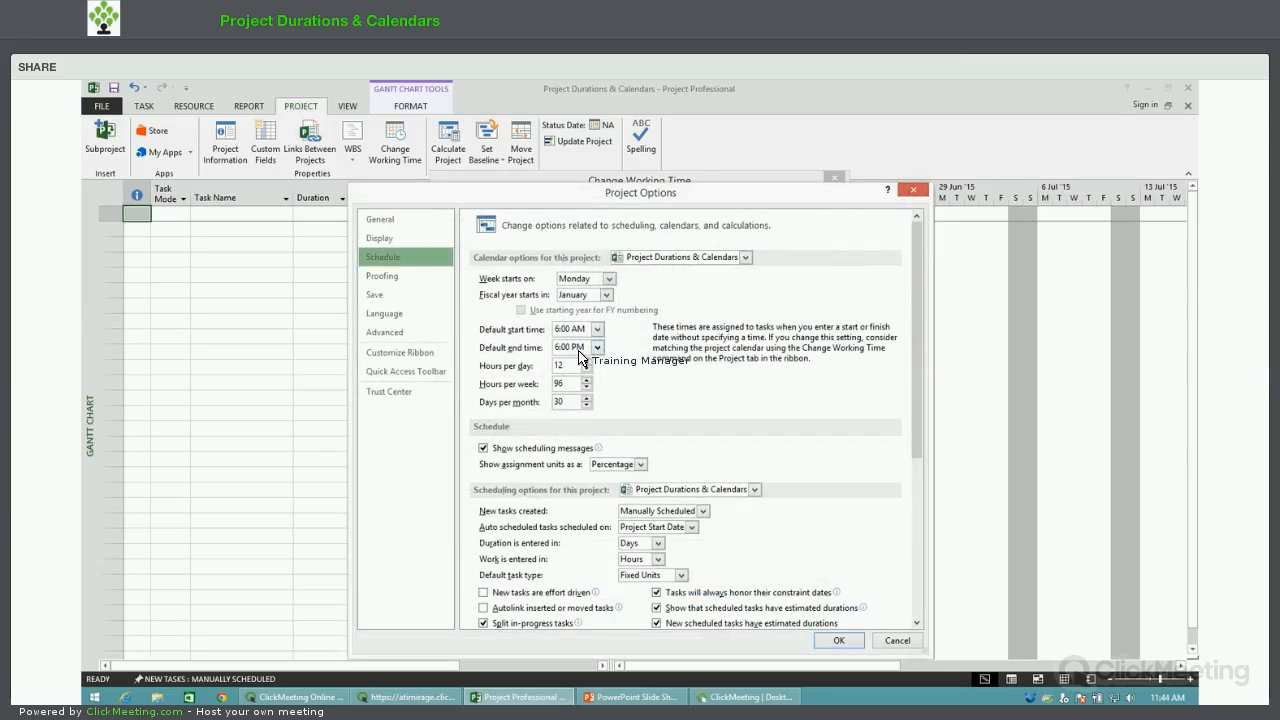
{"action": "double_click", "coordinate": [558, 366]}
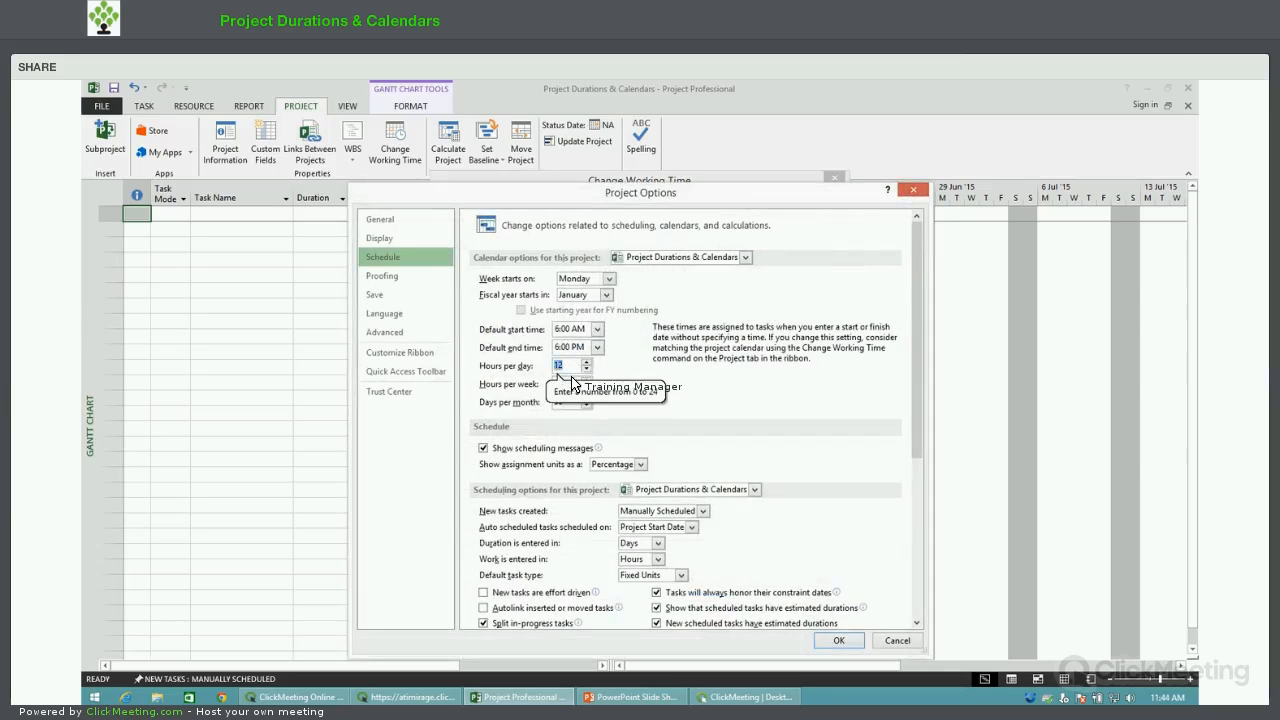
{"action": "type", "text": "11.5"}
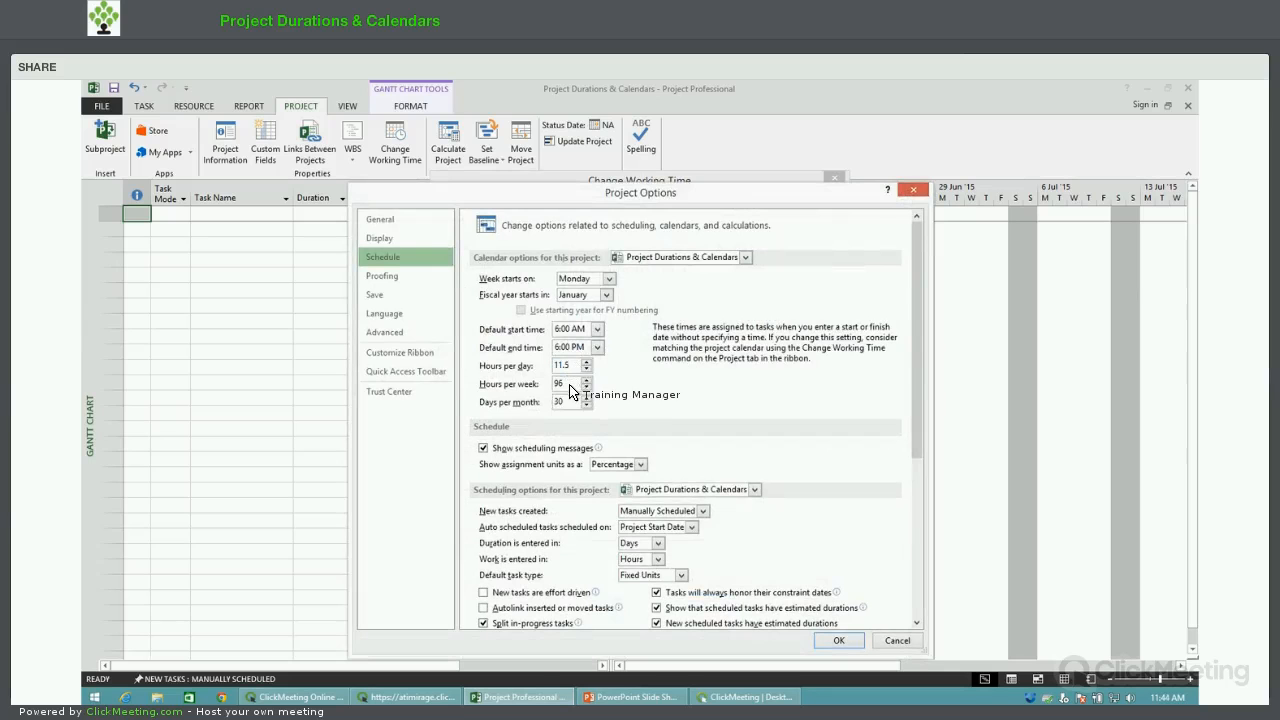
{"action": "double_click", "coordinate": [558, 386]}
{"action": "type", "text": "92"}
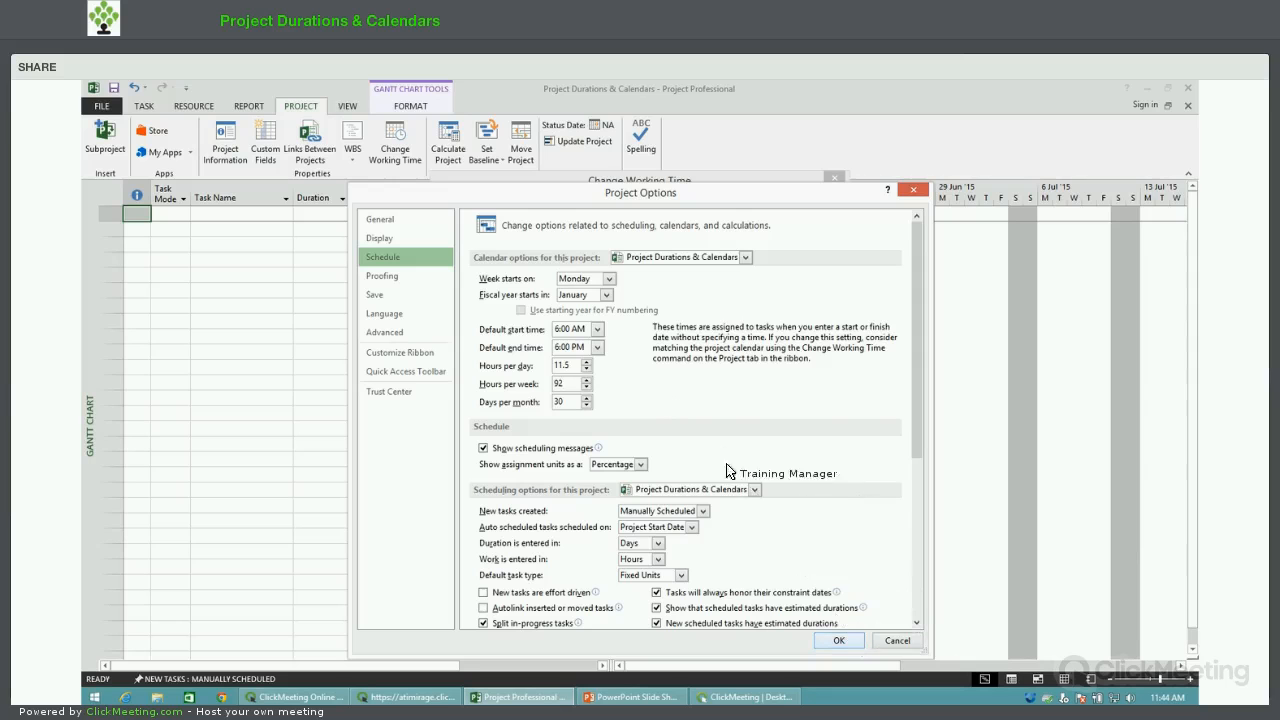
{"action": "left_click", "coordinate": [839, 640]}
{"action": "left_click", "coordinate": [756, 579]}
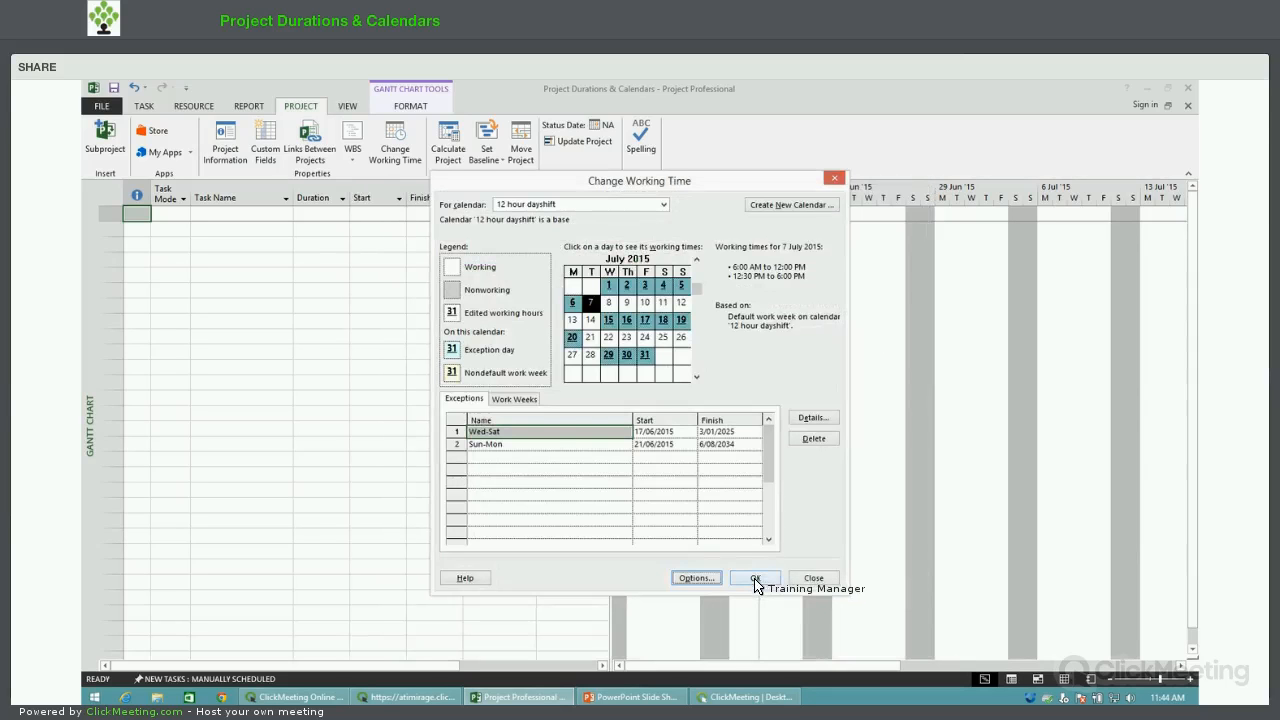